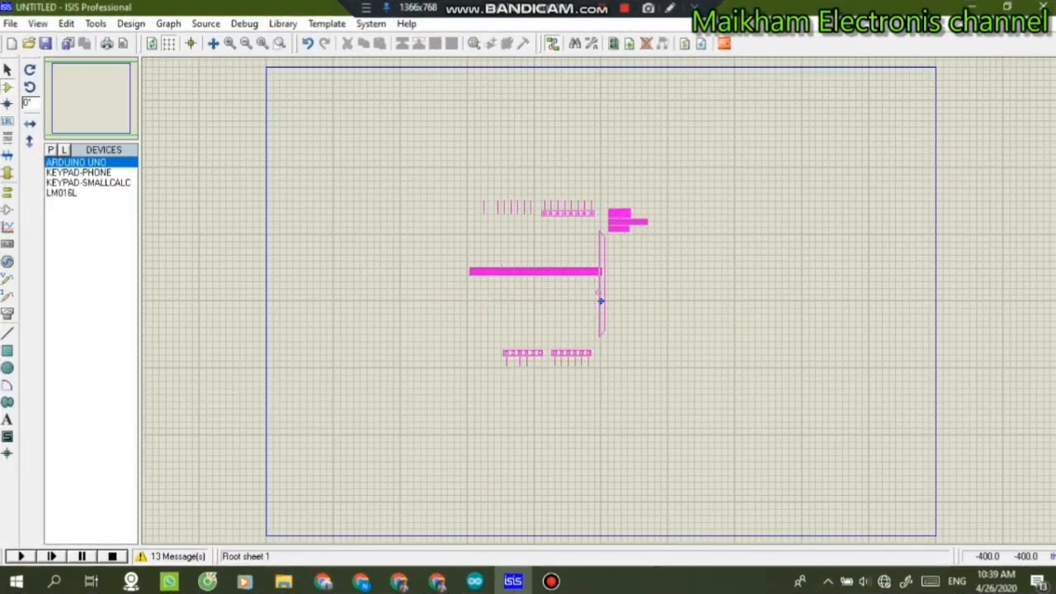
Step: Place the Arduino Uno mirrored horizontally, with the KEYPAD-SMALLCALC keypad above it and the LM016L LCD beside the keypad
{"action": "left_click", "coordinate": [600, 302]}
{"action": "left_click", "coordinate": [70, 183]}
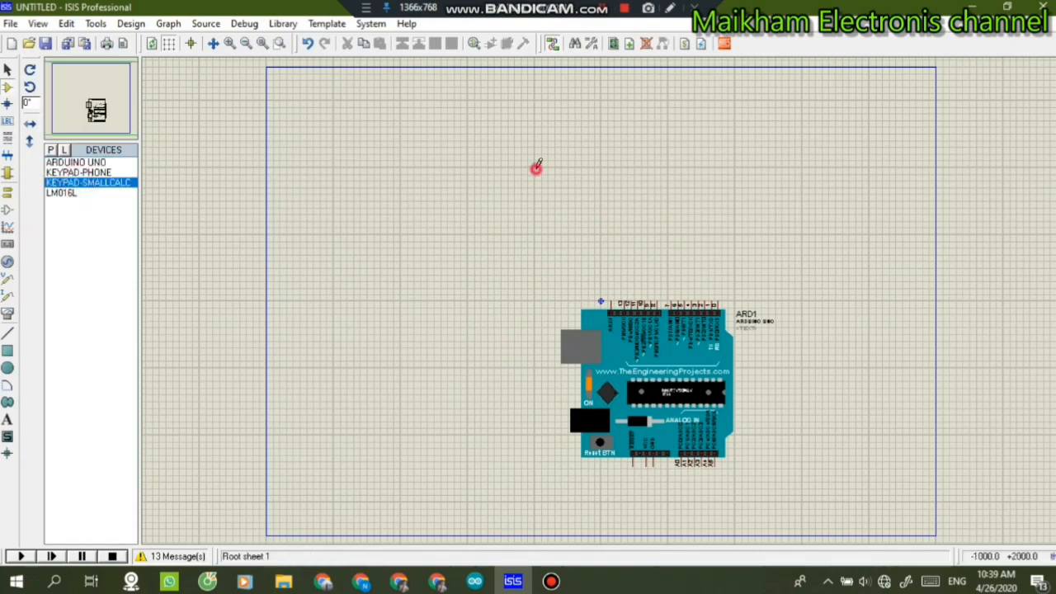
{"action": "left_click", "coordinate": [561, 102]}
{"action": "scroll", "coordinate": [598, 349], "scroll_direction": "up", "scroll_amount": 5}
{"action": "scroll", "coordinate": [598, 349], "scroll_direction": "down", "scroll_amount": 5}
{"action": "left_click", "coordinate": [653, 344]}
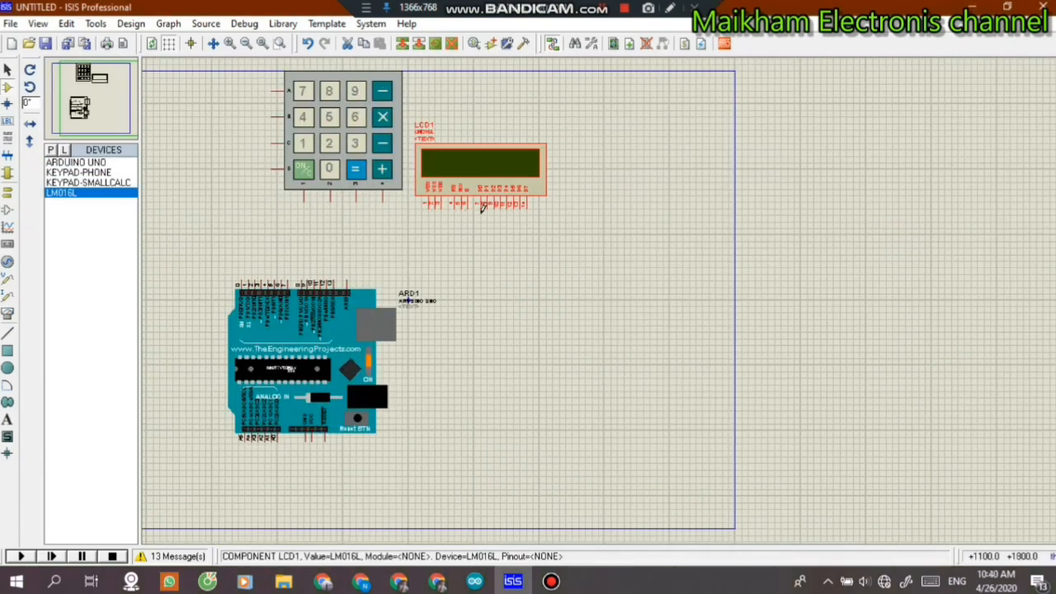
{"action": "left_click", "coordinate": [443, 264]}
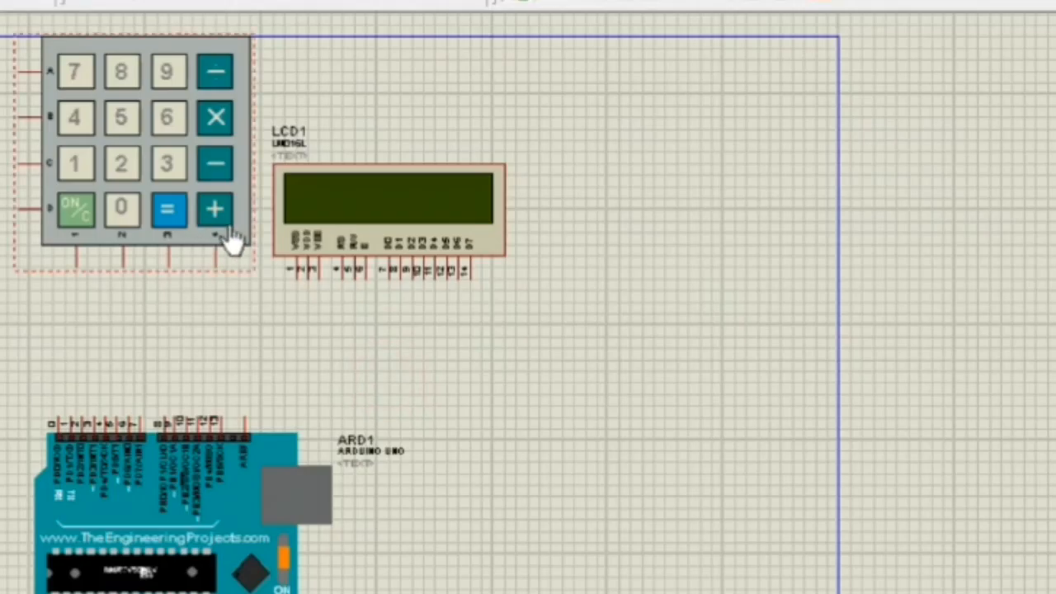
Step: Wire keypad column pin 4 to Arduino pin 7 and column pin 3 to Arduino pin 6
{"action": "left_click", "coordinate": [217, 265]}
{"action": "right_click", "coordinate": [148, 325]}
{"action": "left_click", "coordinate": [217, 265]}
{"action": "left_click", "coordinate": [141, 420]}
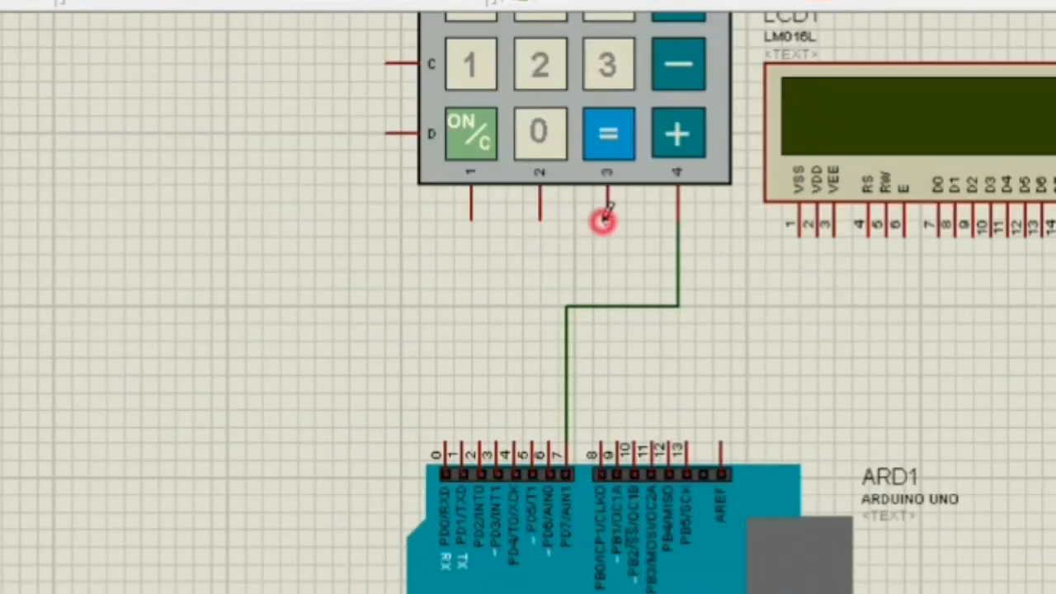
{"action": "left_click", "coordinate": [605, 216]}
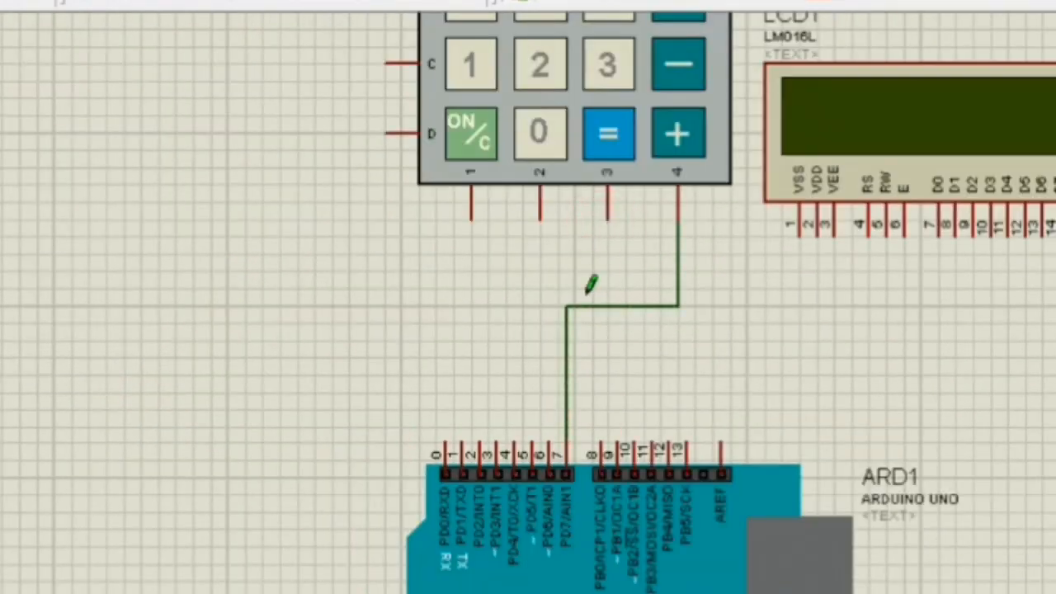
{"action": "left_click", "coordinate": [549, 445]}
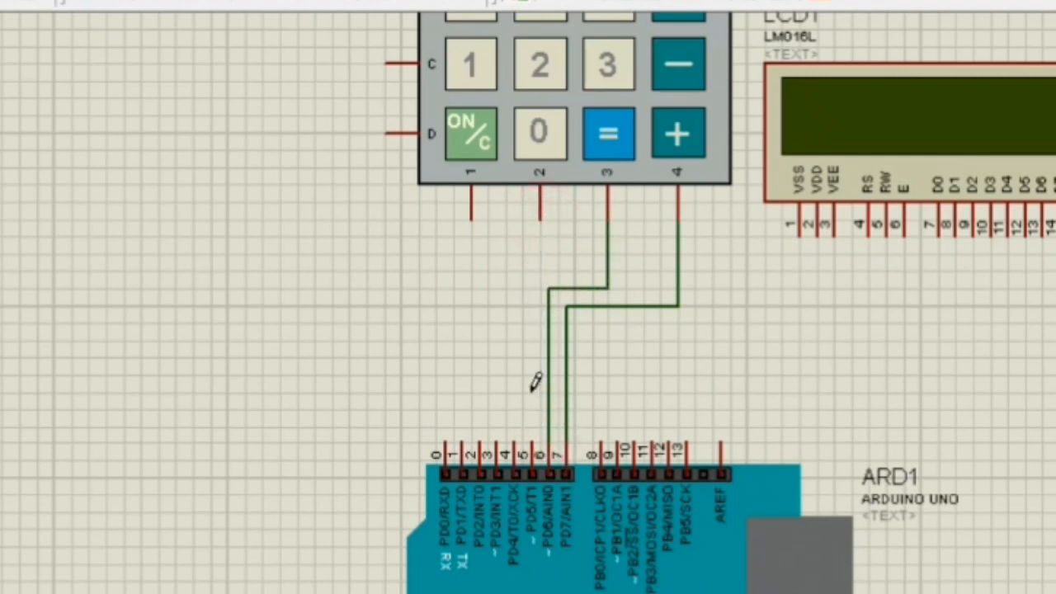
Step: Wire keypad column pin 2 to Arduino pin 5 and column pin 1 to Arduino pin 4
{"action": "left_click", "coordinate": [532, 288]}
{"action": "left_click", "coordinate": [531, 449]}
{"action": "left_click", "coordinate": [470, 209]}
{"action": "left_click", "coordinate": [512, 271]}
{"action": "left_click", "coordinate": [512, 445]}
Step: Wire keypad row D to Arduino pin 3 and row C to Arduino pin 2, routed around the keypad's side
{"action": "left_click", "coordinate": [390, 131]}
{"action": "left_click", "coordinate": [454, 284]}
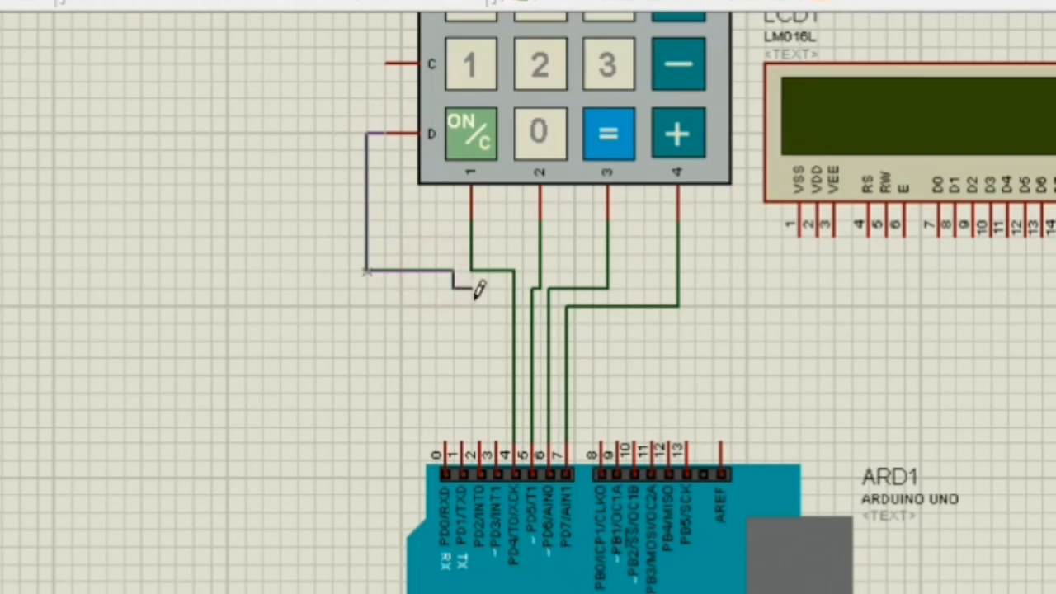
{"action": "left_click", "coordinate": [497, 445]}
{"action": "left_click", "coordinate": [388, 64]}
{"action": "left_click", "coordinate": [350, 287]}
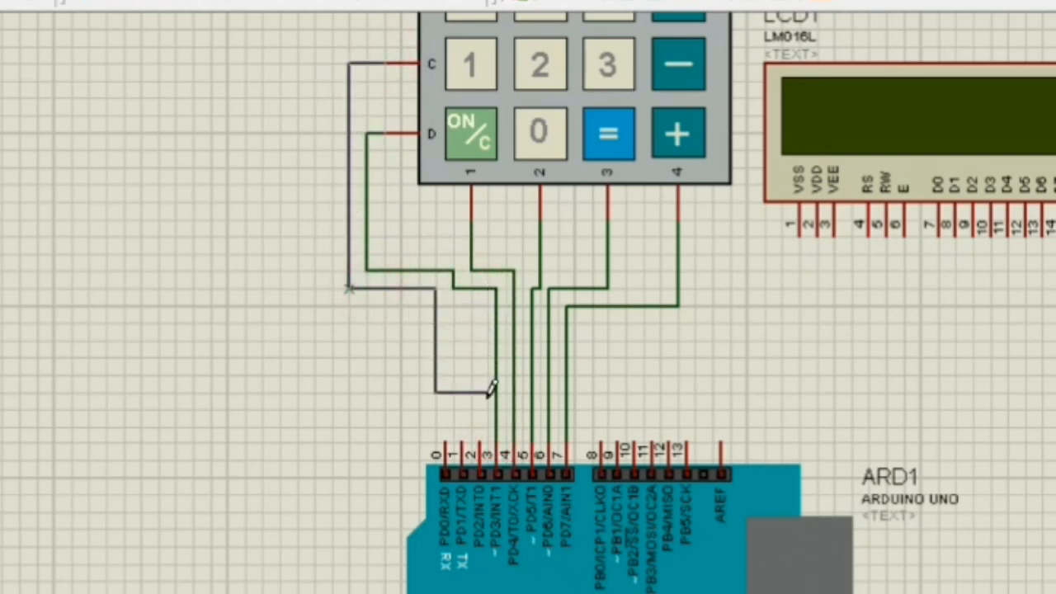
{"action": "left_click", "coordinate": [480, 298]}
{"action": "left_click", "coordinate": [487, 444]}
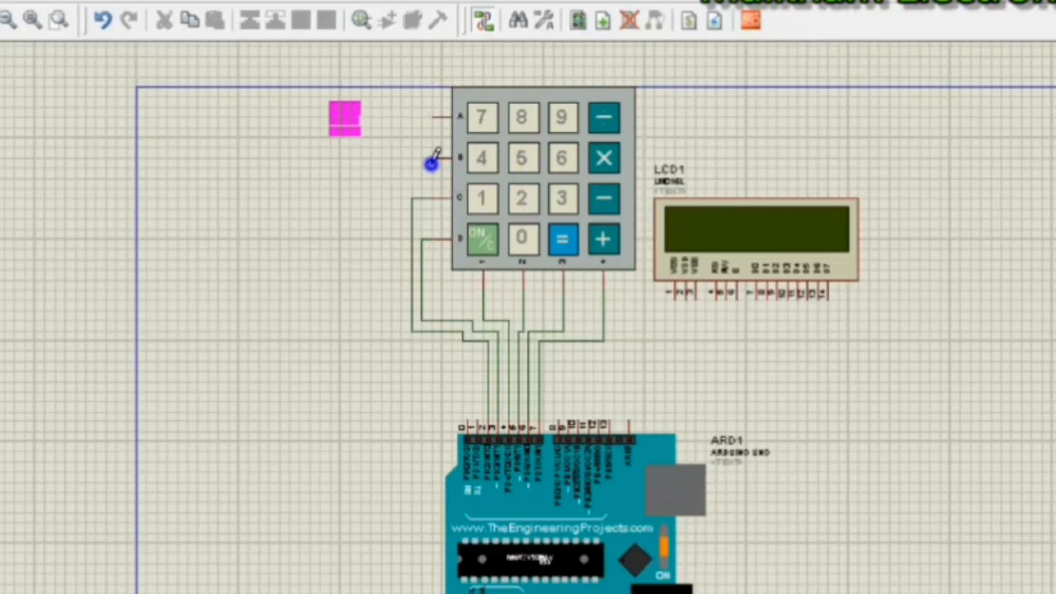
Step: Wire keypad row B to Arduino pin 1 and row A to Arduino pin 0, outside the existing row wires
{"action": "left_click", "coordinate": [432, 162]}
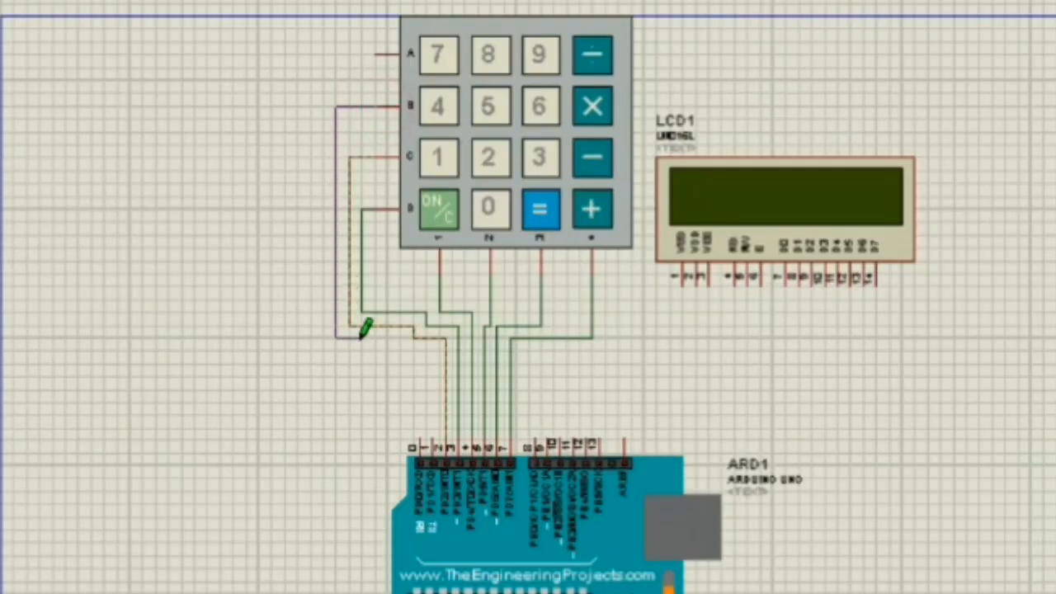
{"action": "left_click", "coordinate": [427, 351]}
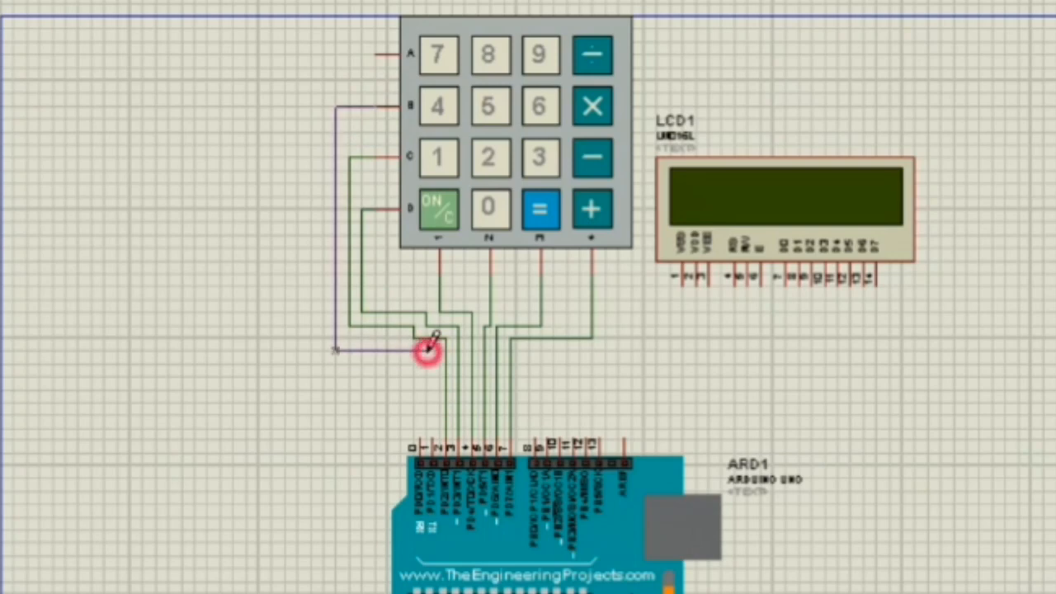
{"action": "left_click", "coordinate": [432, 445]}
{"action": "left_click", "coordinate": [378, 54]}
{"action": "left_click", "coordinate": [330, 371]}
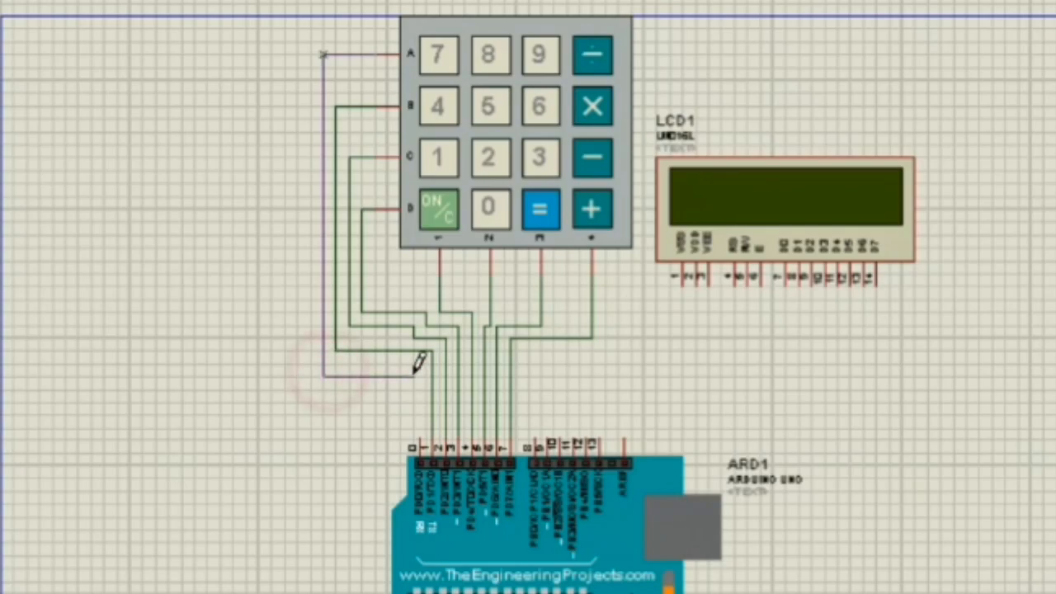
{"action": "left_click", "coordinate": [423, 445]}
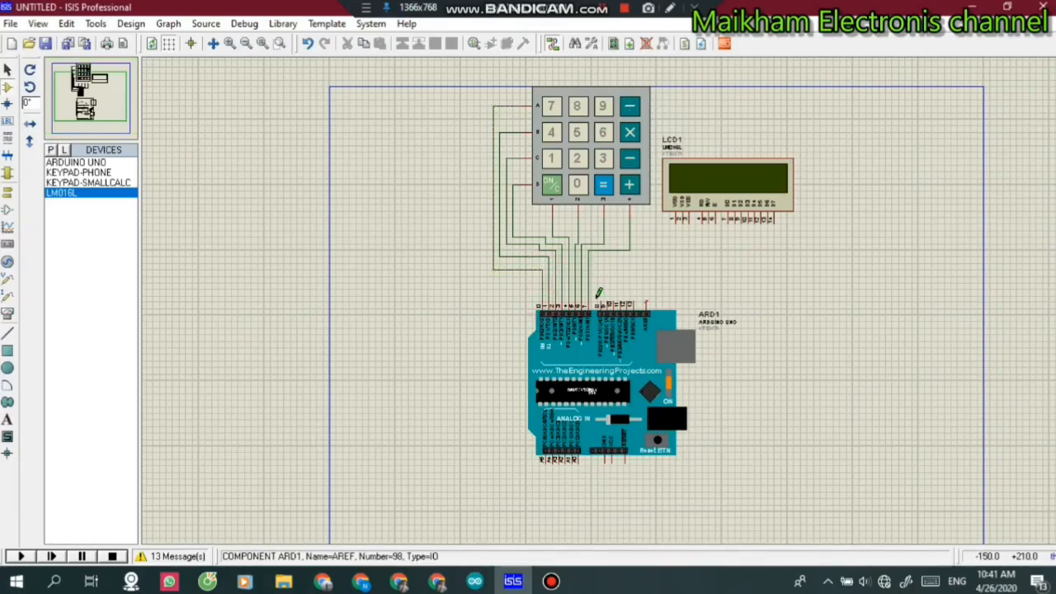
Step: Wire the LCD's RS pin to Arduino pin 8 and its E pin to Arduino pin 9
{"action": "scroll", "coordinate": [676, 245], "scroll_direction": "up", "scroll_amount": 3}
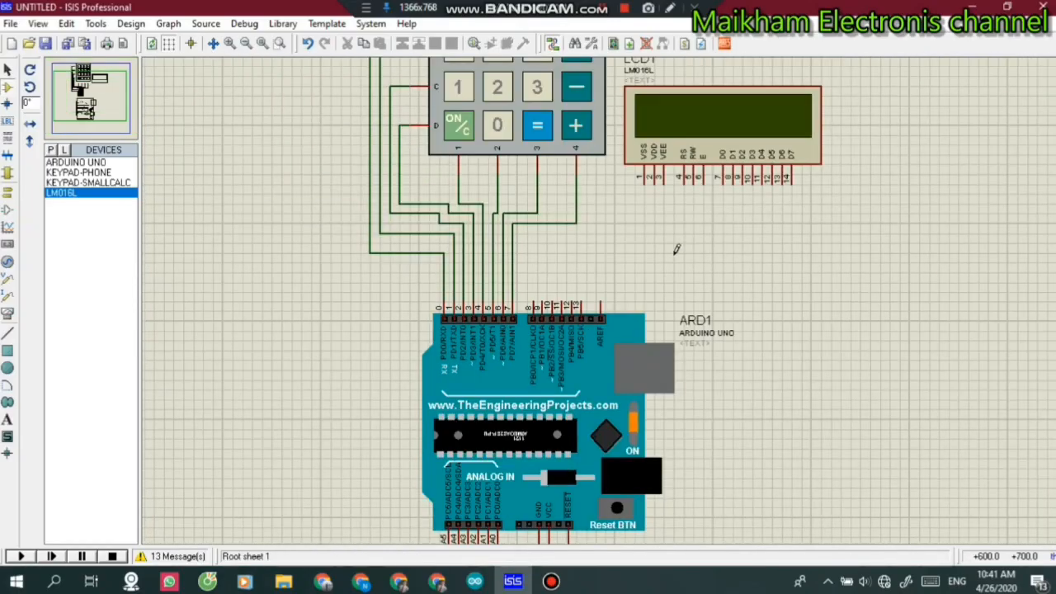
{"action": "left_click", "coordinate": [613, 198]}
{"action": "left_click", "coordinate": [615, 283]}
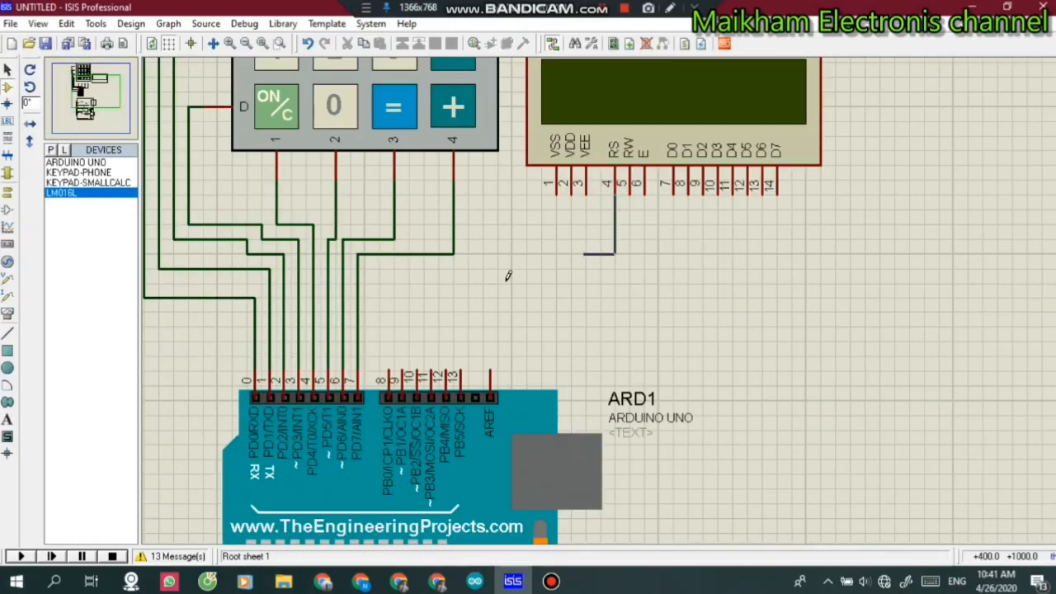
{"action": "left_click", "coordinate": [387, 373]}
{"action": "left_click", "coordinate": [644, 192]}
{"action": "left_click", "coordinate": [644, 297]}
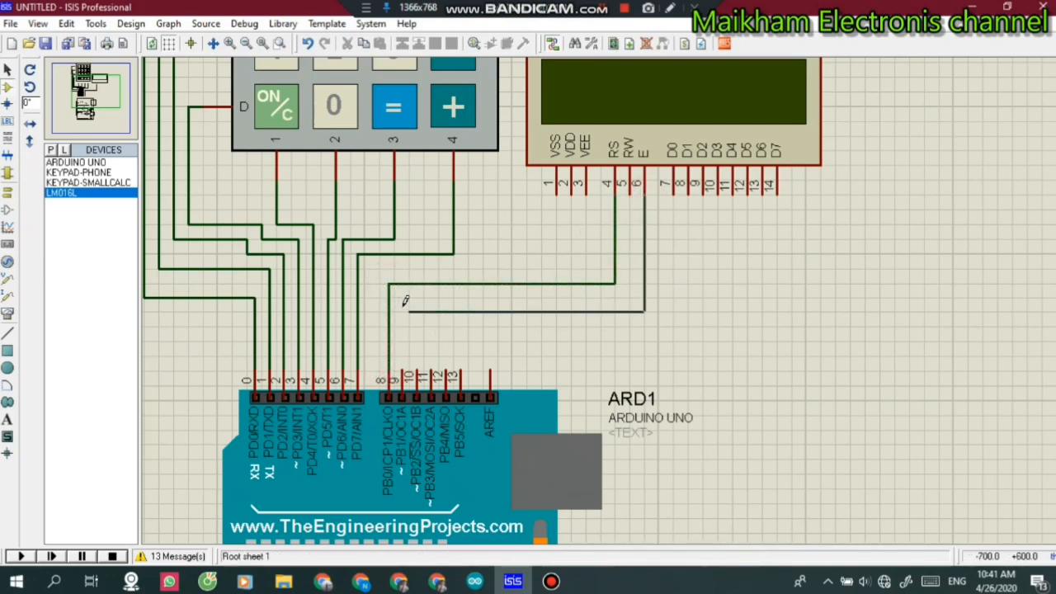
{"action": "left_click", "coordinate": [402, 373]}
Step: Wire the LCD's data pins D4, D5, D6 and D7 to Arduino pins 10, 11, 12 and 13 respectively
{"action": "left_click", "coordinate": [732, 191]}
{"action": "left_click", "coordinate": [423, 306]}
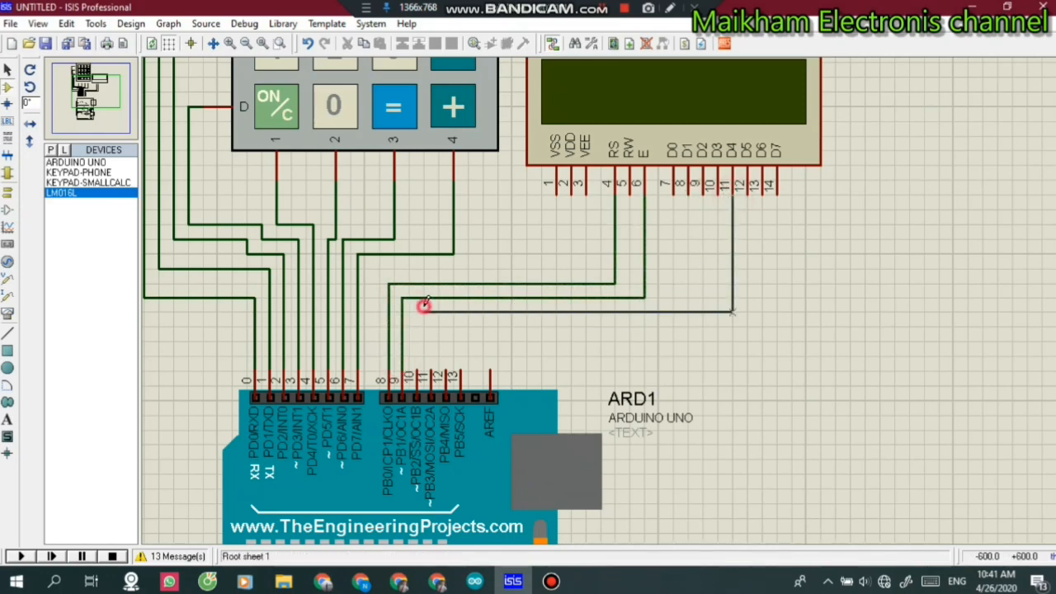
{"action": "left_click", "coordinate": [430, 368]}
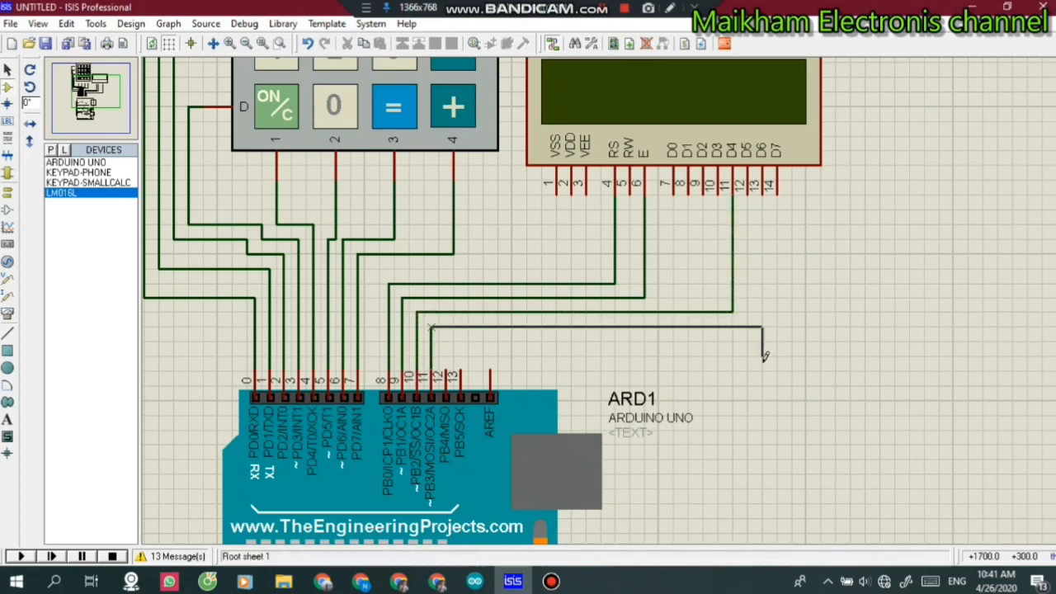
{"action": "left_click", "coordinate": [749, 196]}
{"action": "left_click", "coordinate": [776, 170]}
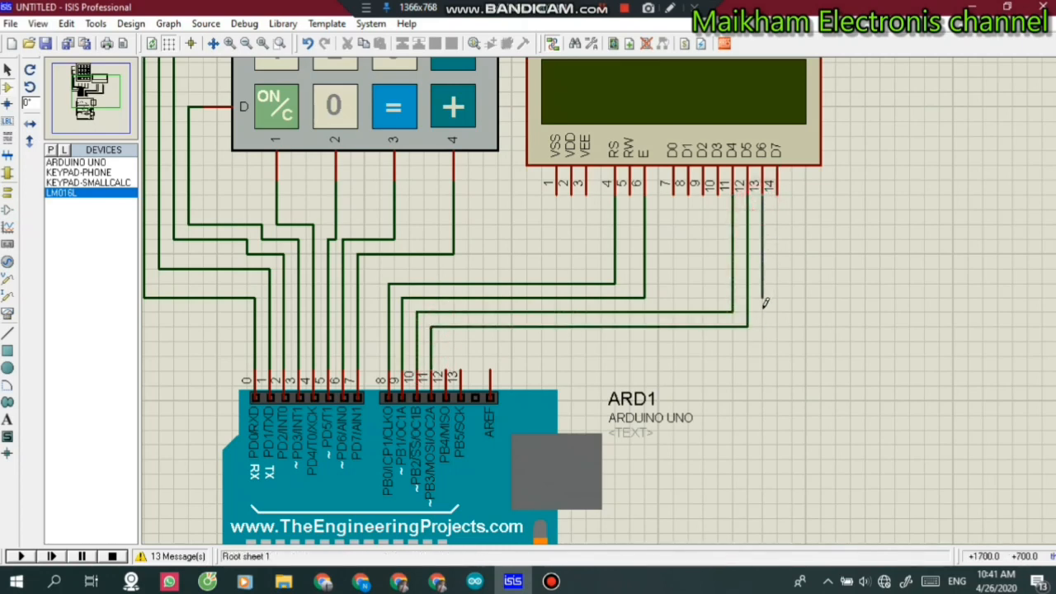
{"action": "left_click", "coordinate": [445, 368]}
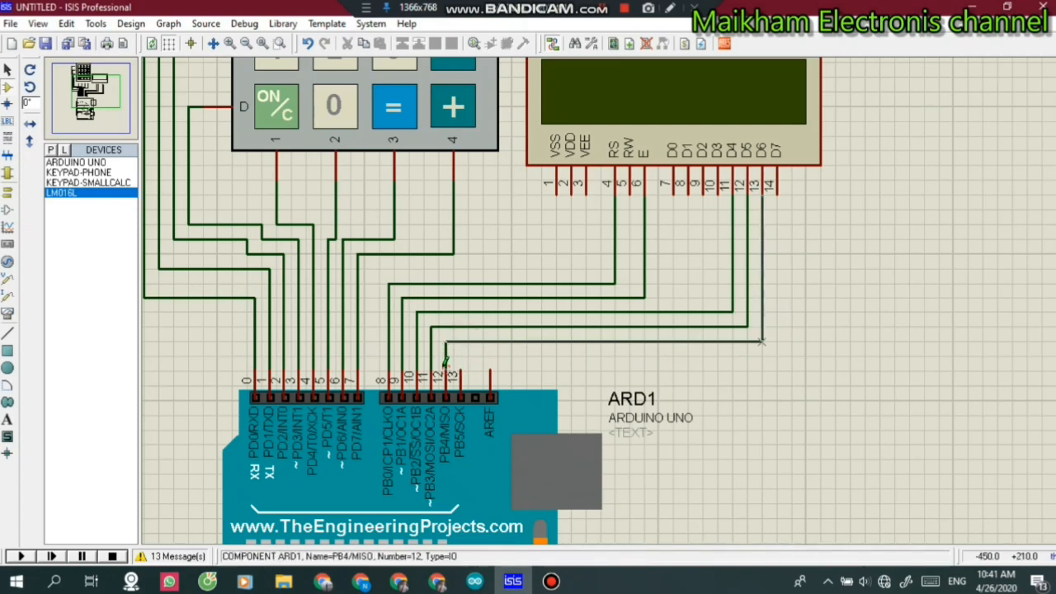
{"action": "left_click", "coordinate": [459, 368]}
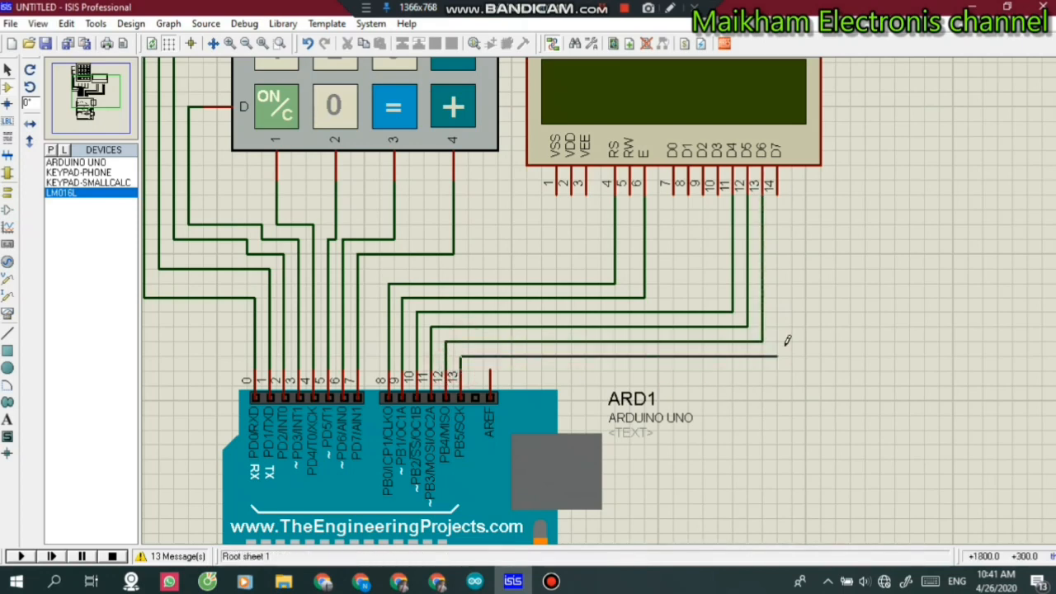
{"action": "left_click", "coordinate": [775, 198]}
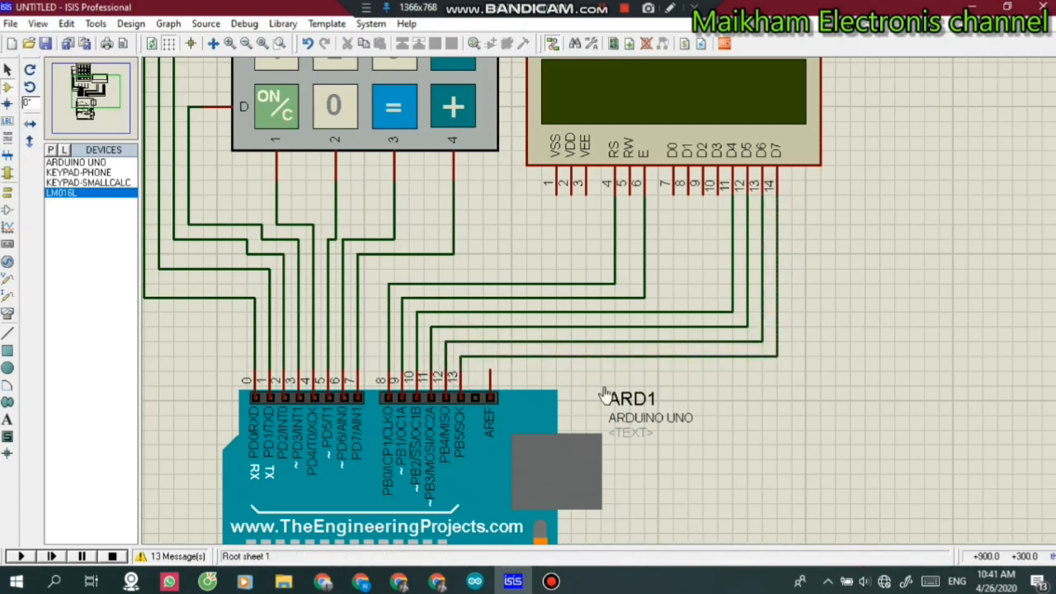
Step: Wire the LCD's VSS pin to its RW pin and join the VEE pin to that wire
{"action": "scroll", "coordinate": [608, 305], "scroll_direction": "down", "scroll_amount": 3}
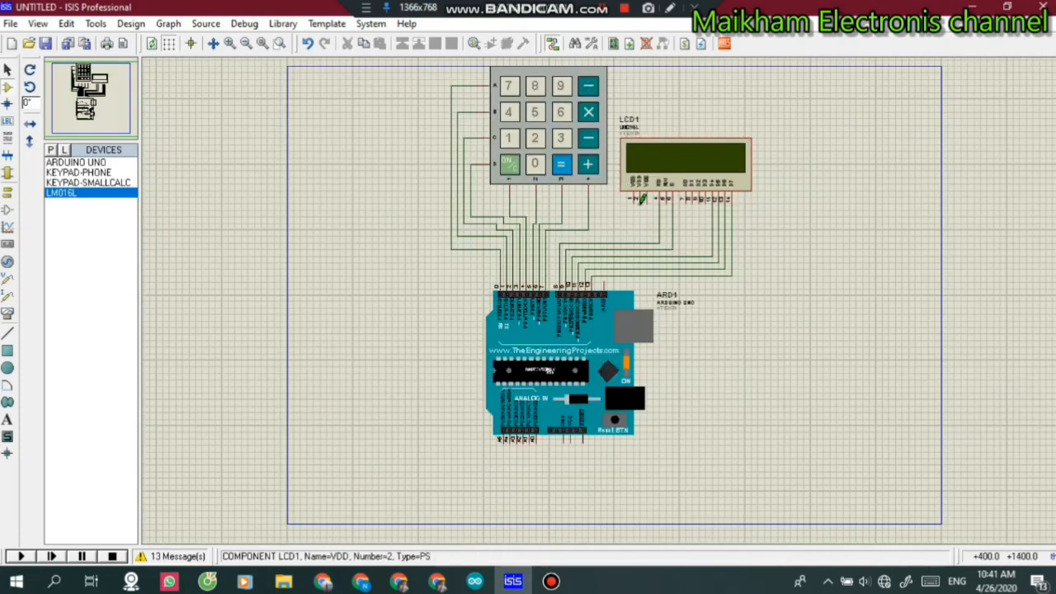
{"action": "scroll", "coordinate": [607, 302], "scroll_direction": "up", "scroll_amount": 3}
{"action": "left_click", "coordinate": [587, 257]}
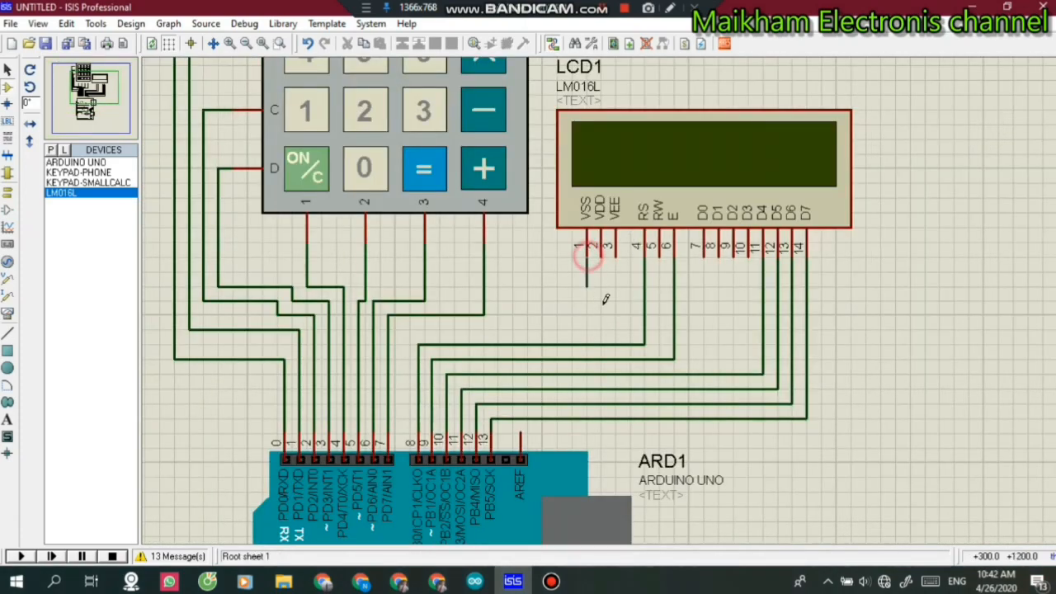
{"action": "right_click", "coordinate": [656, 288]}
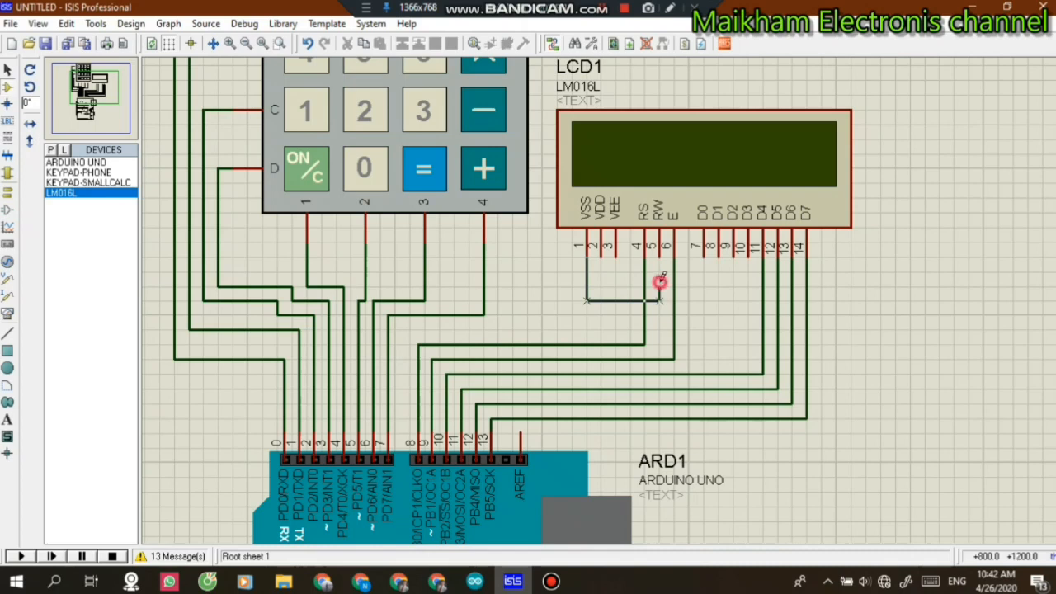
{"action": "left_click", "coordinate": [658, 257]}
{"action": "left_click", "coordinate": [615, 258]}
{"action": "left_click", "coordinate": [617, 303]}
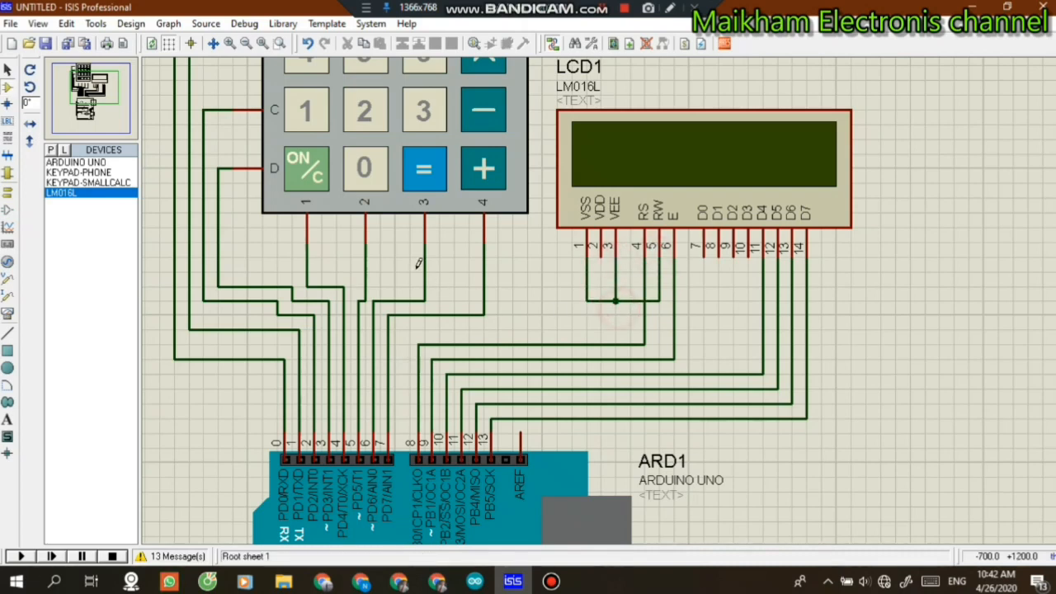
Step: Place a POWER terminal beside the LCD and wire it to the VDD pin
{"action": "left_click", "coordinate": [8, 192]}
{"action": "left_click", "coordinate": [62, 193]}
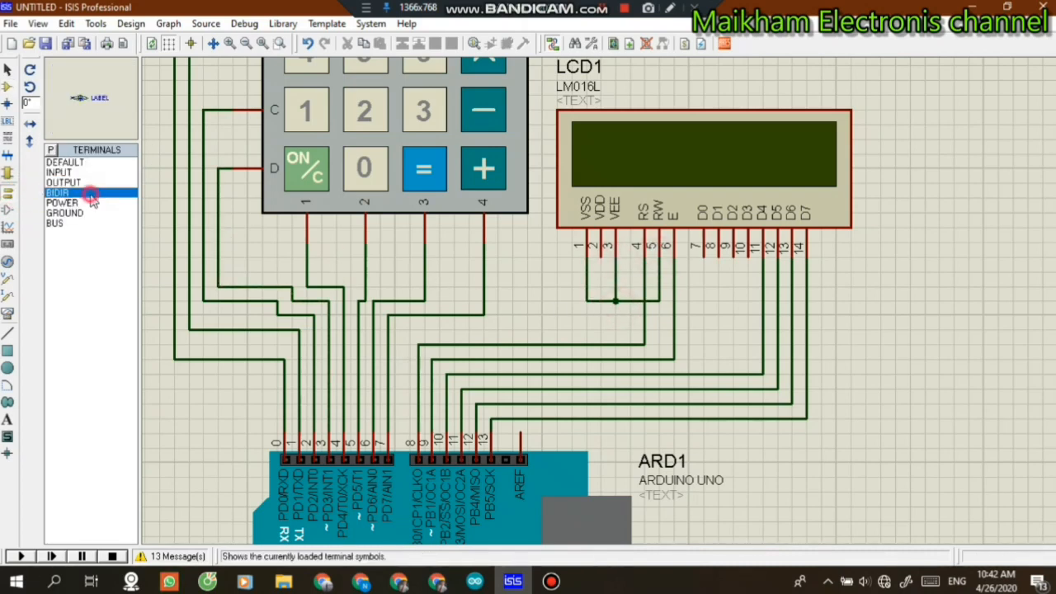
{"action": "left_click", "coordinate": [99, 203]}
{"action": "left_click", "coordinate": [538, 245]}
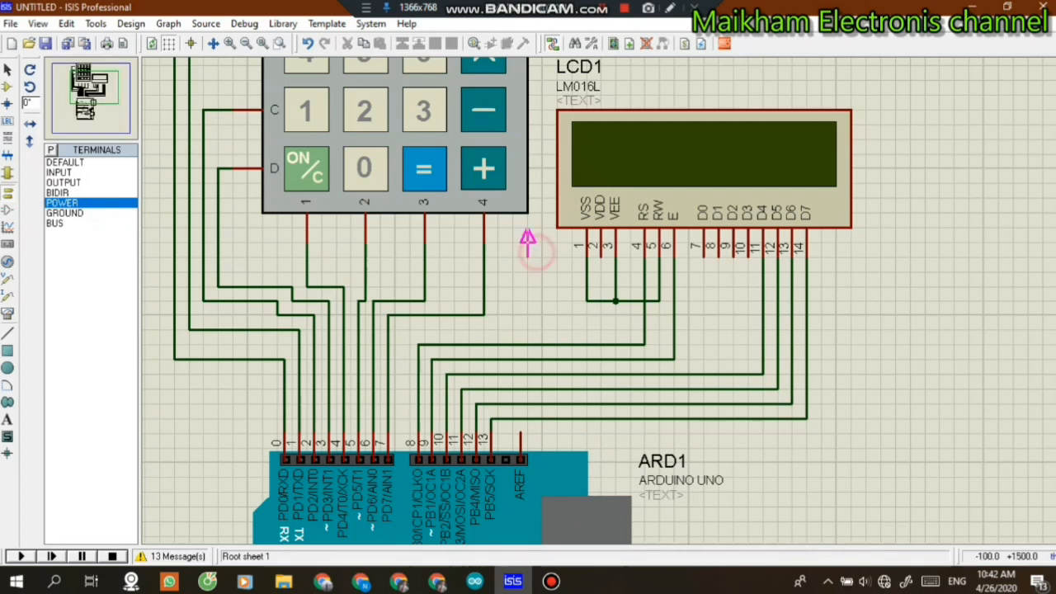
{"action": "left_click", "coordinate": [538, 246]}
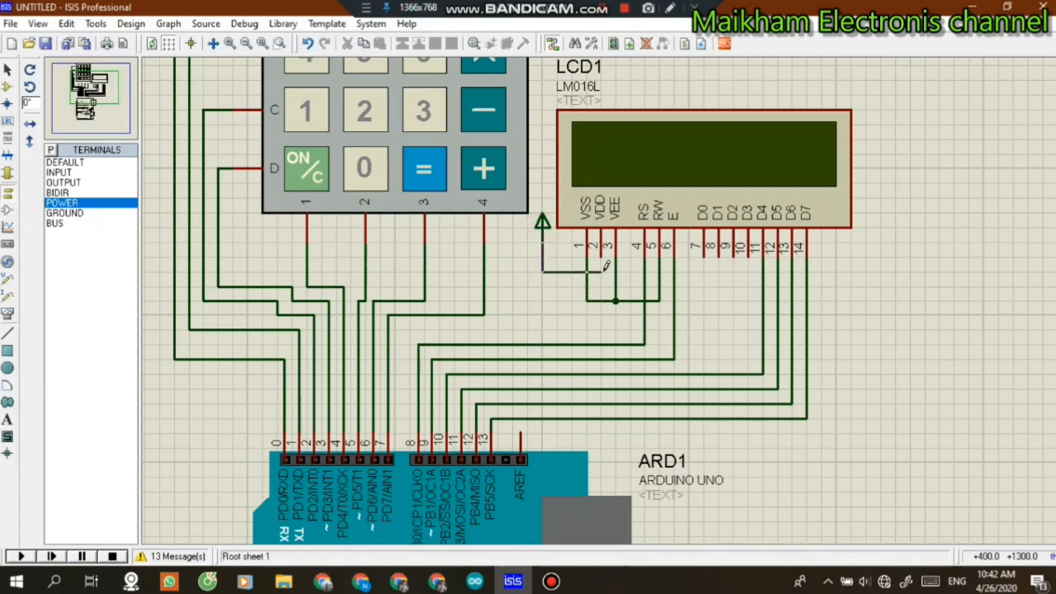
{"action": "left_click", "coordinate": [592, 255]}
Step: Place a GROUND terminal below the power terminal and wire it to the LCD's joined VSS, VEE and RW pins
{"action": "left_click", "coordinate": [97, 212]}
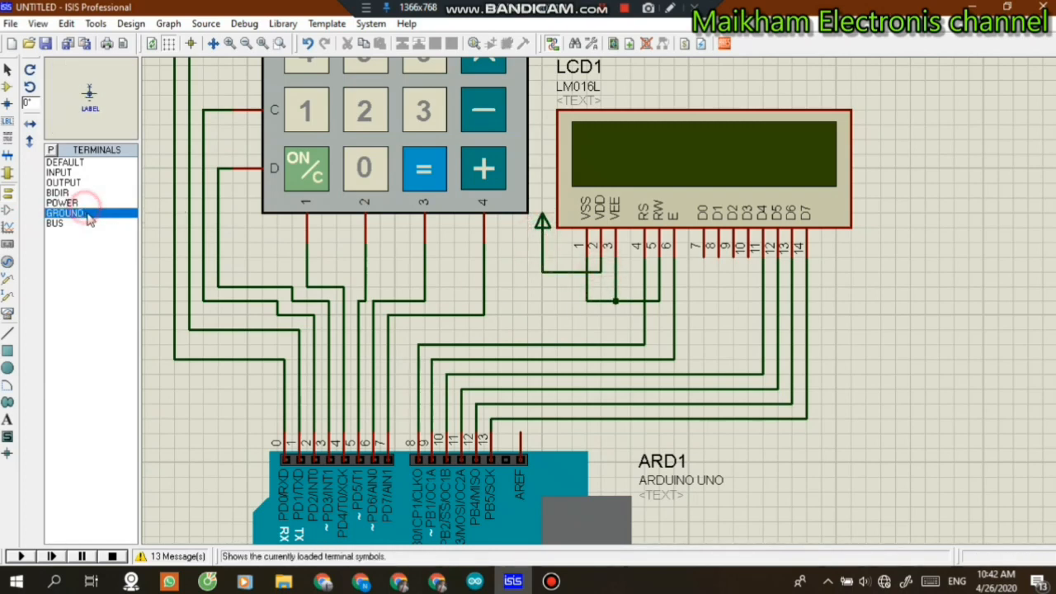
{"action": "left_click", "coordinate": [547, 322]}
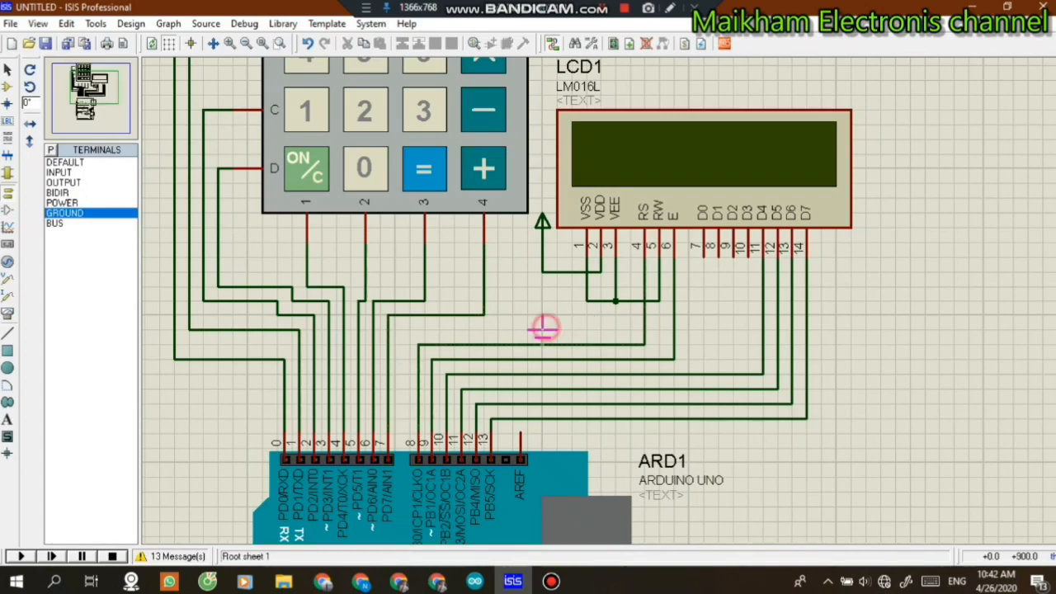
{"action": "left_click", "coordinate": [543, 316]}
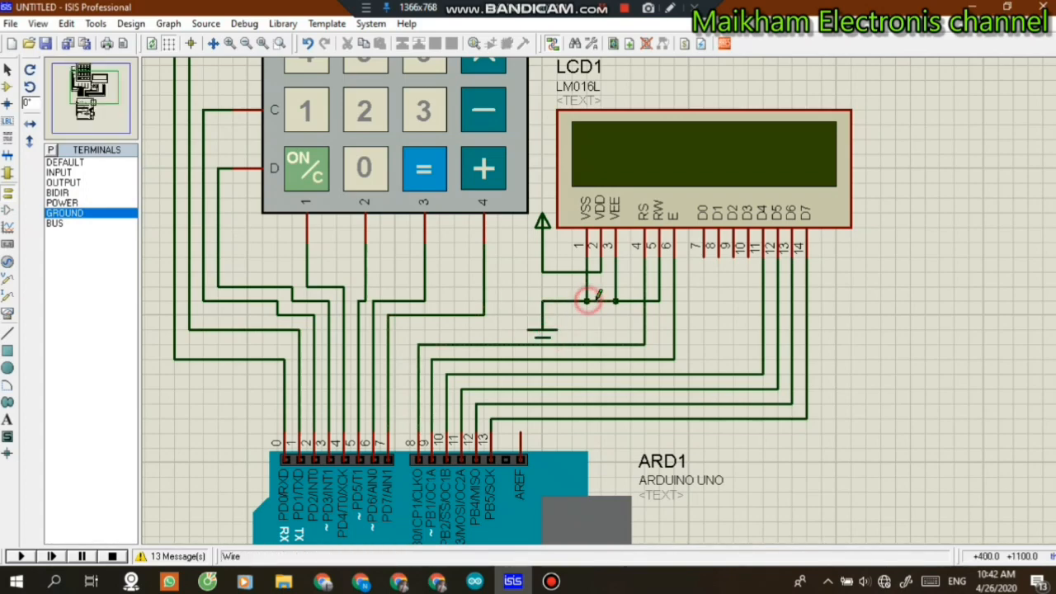
Step: Label the power terminal beside the LCD as VCC
{"action": "scroll", "coordinate": [595, 297], "scroll_direction": "down", "scroll_amount": 1}
{"action": "scroll", "coordinate": [597, 290], "scroll_direction": "up", "scroll_amount": 1}
{"action": "double_click", "coordinate": [516, 265]}
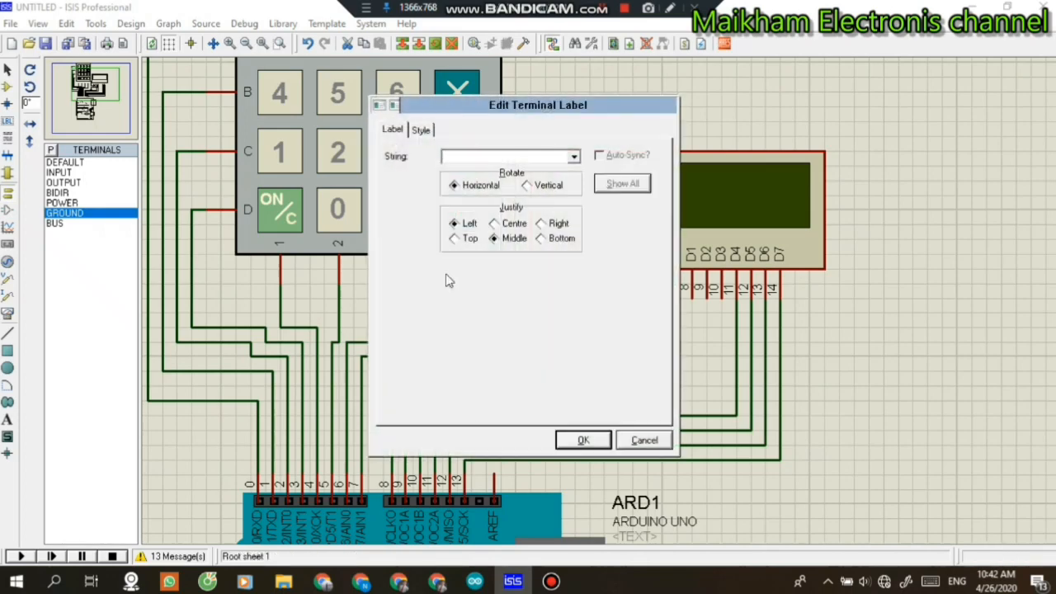
{"action": "left_click", "coordinate": [574, 156]}
{"action": "left_click", "coordinate": [533, 192]}
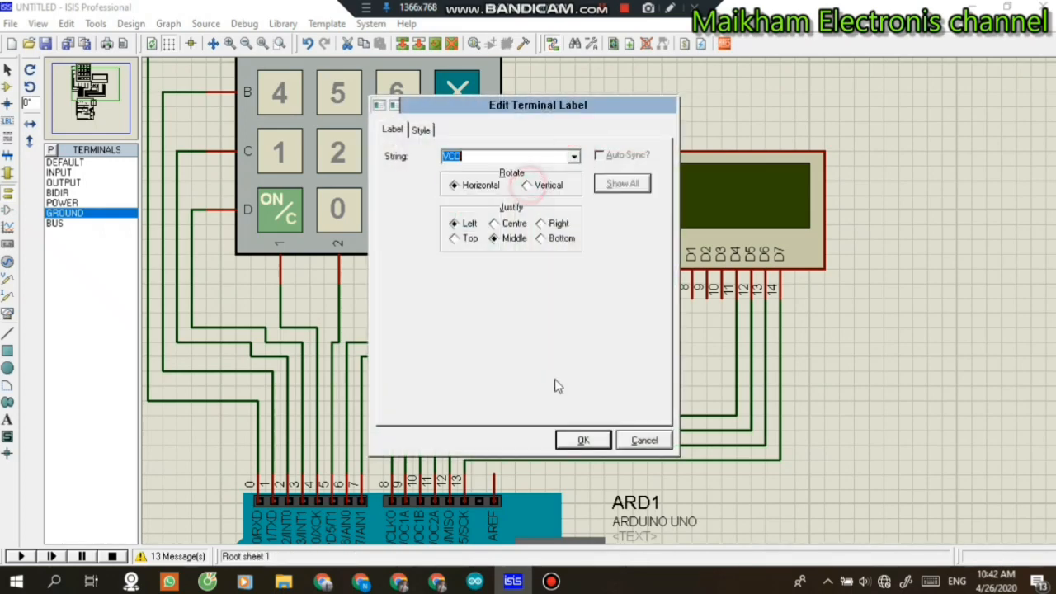
{"action": "left_click", "coordinate": [584, 440]}
Step: Label the ground terminal below the LCD's power terminal as GND
{"action": "double_click", "coordinate": [515, 371]}
{"action": "left_click", "coordinate": [570, 159]}
{"action": "left_click", "coordinate": [544, 171]}
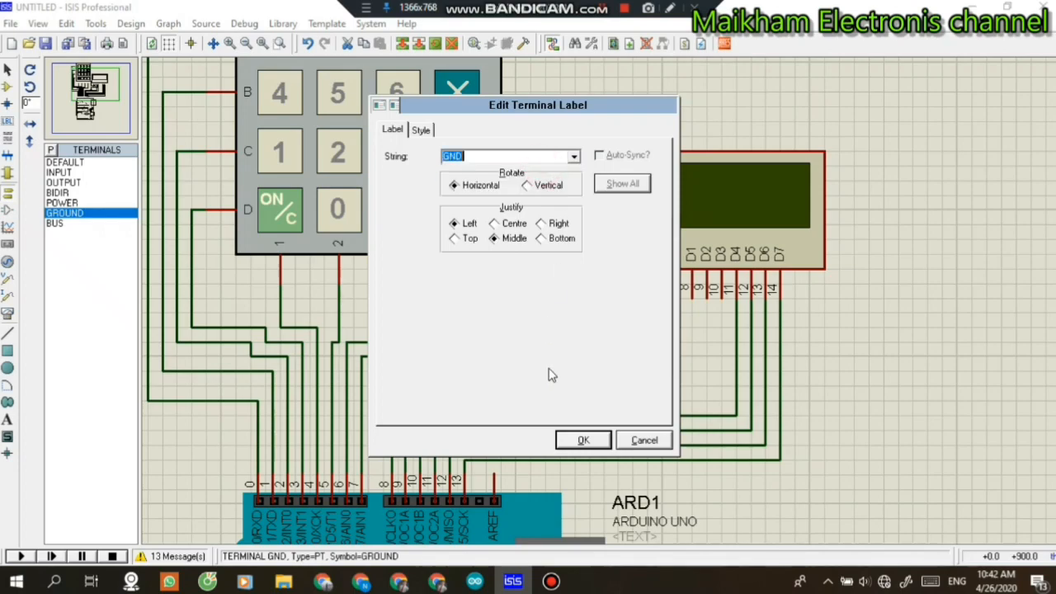
{"action": "left_click", "coordinate": [583, 440]}
{"action": "scroll", "coordinate": [583, 439], "scroll_direction": "down", "scroll_amount": 2}
{"action": "scroll", "coordinate": [602, 294], "scroll_direction": "up", "scroll_amount": 1}
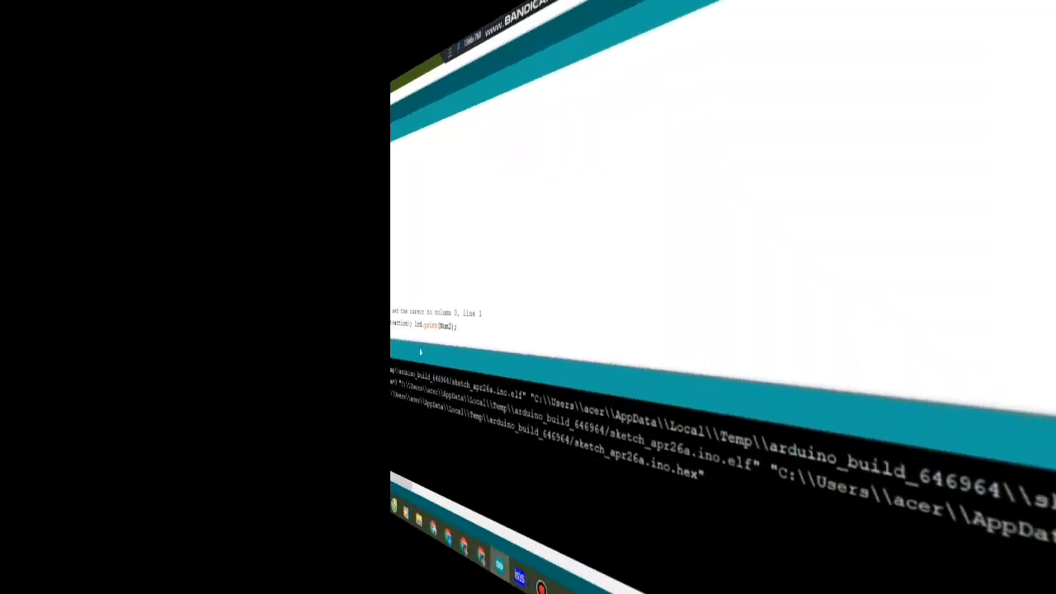
Step: Copy the full path of sketch_apr26a.ino.hex from the Arduino IDE's compile output and switch back to ISIS
{"action": "left_click_drag", "start_coordinate": [175, 435], "coordinate": [763, 431]}
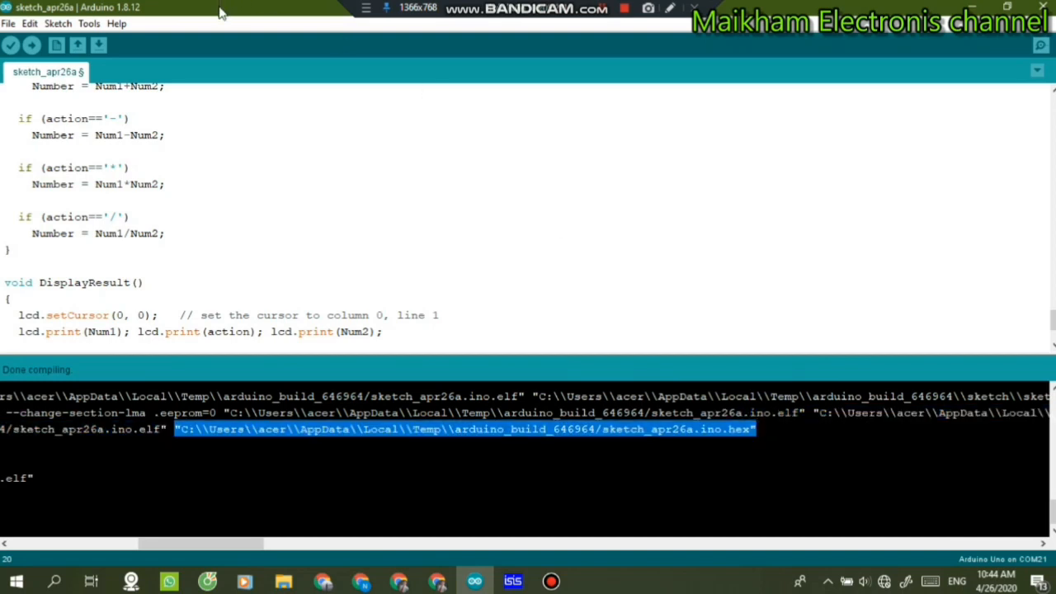
{"action": "key", "text": "ctrl+c"}
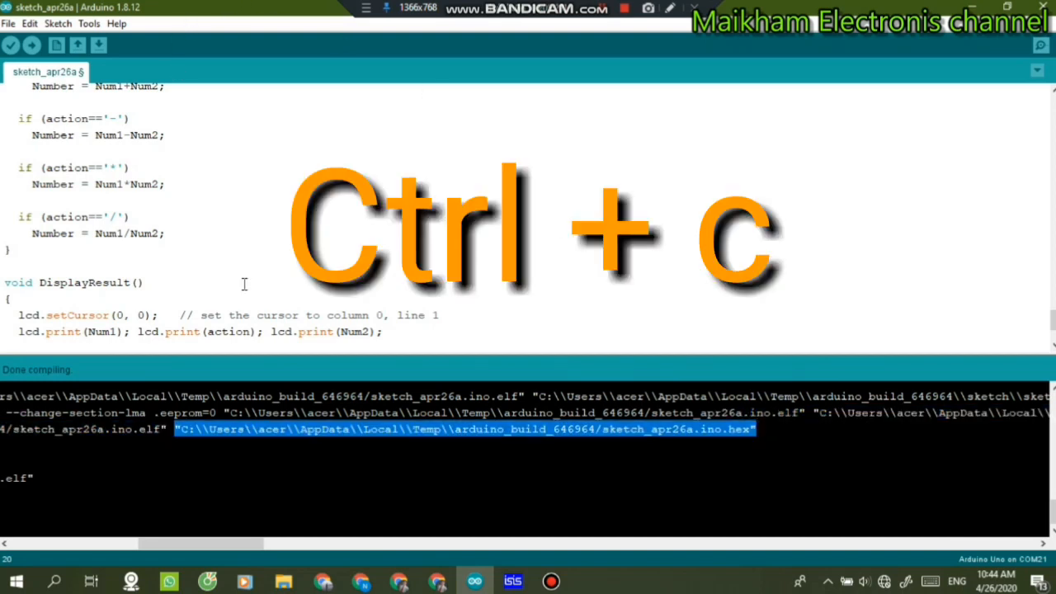
{"action": "left_click", "coordinate": [511, 581]}
Step: Set the Arduino Uno's program file to the copied sketch_apr26a.ino.hex path and deselect the component
{"action": "left_click", "coordinate": [538, 362]}
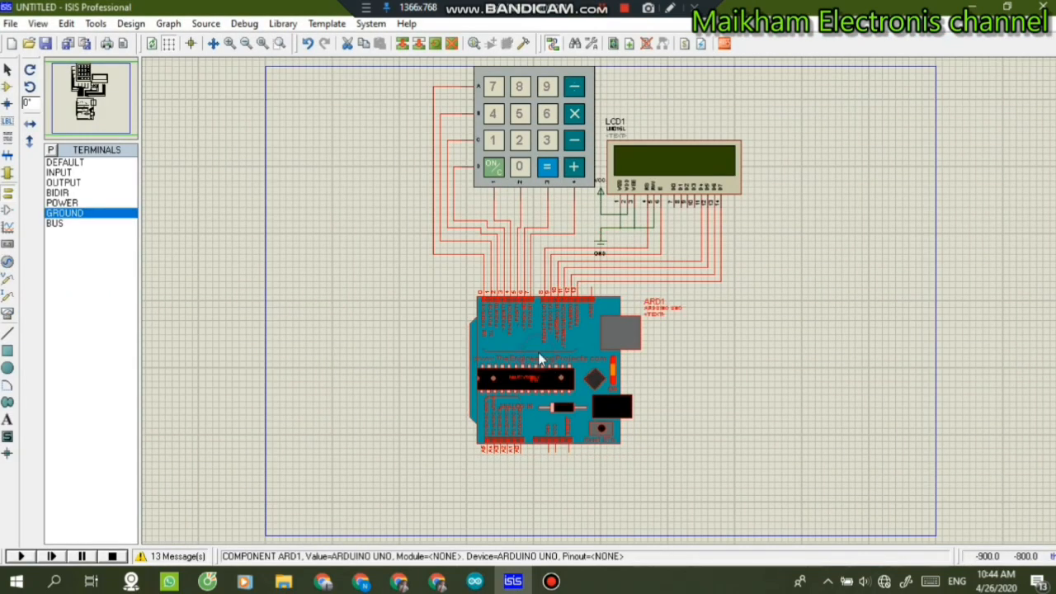
{"action": "left_click", "coordinate": [538, 361]}
{"action": "left_click", "coordinate": [475, 231]}
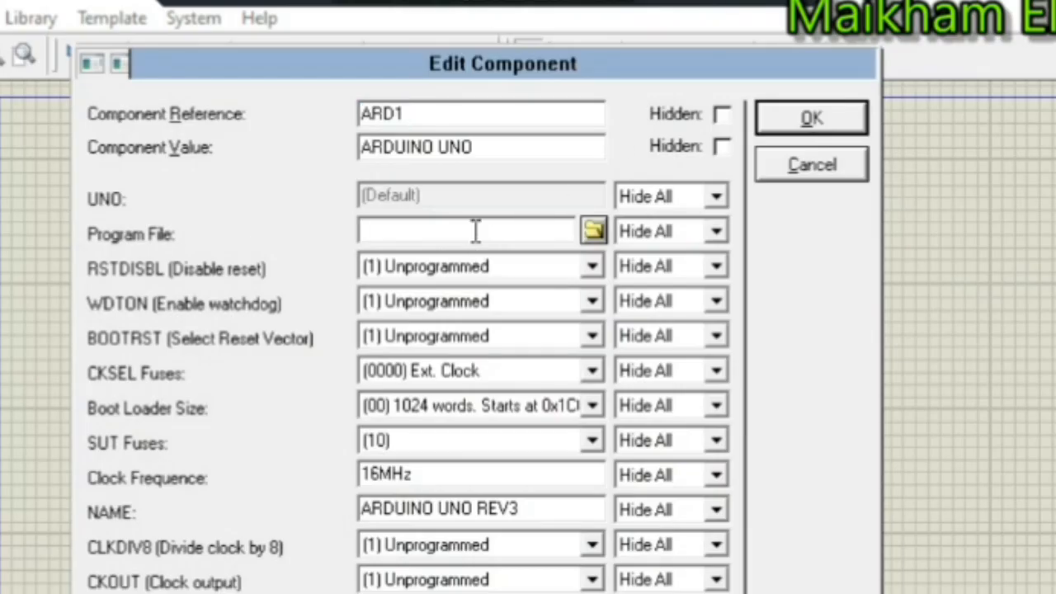
{"action": "key", "text": "ctrl+v"}
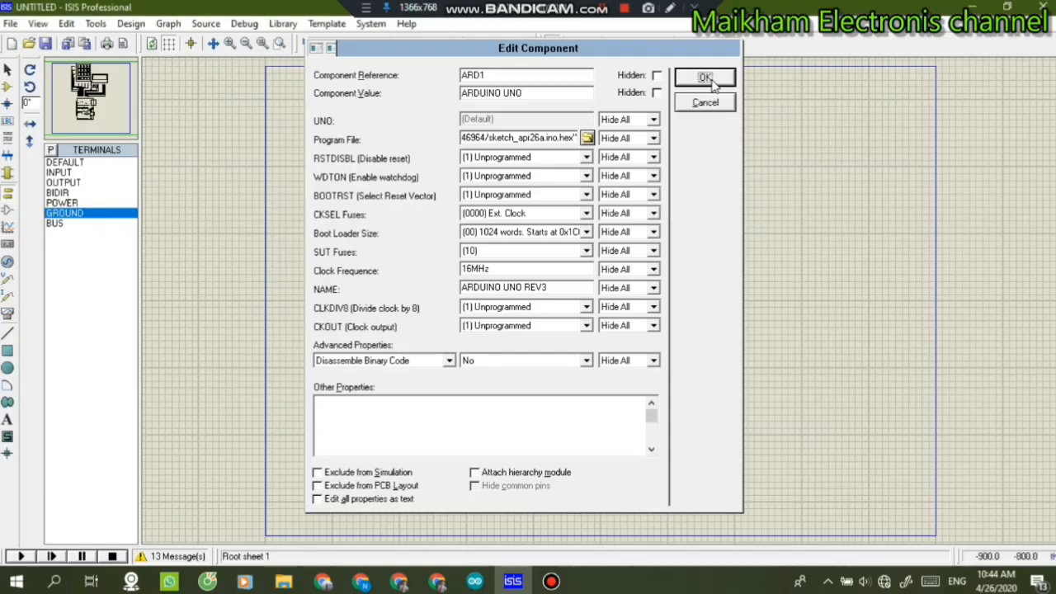
{"action": "left_click", "coordinate": [811, 118]}
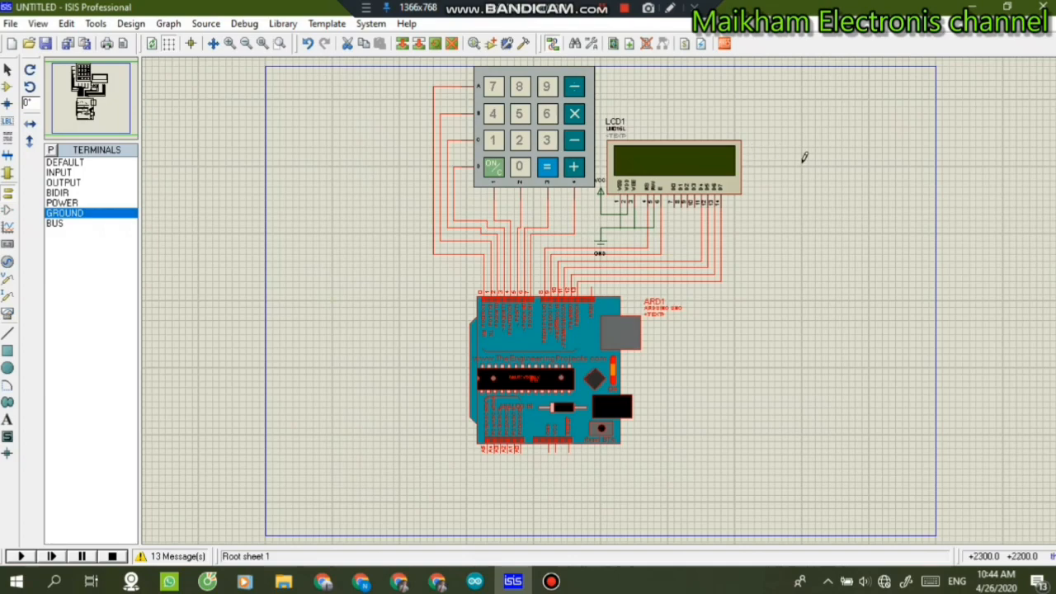
{"action": "left_click", "coordinate": [816, 326]}
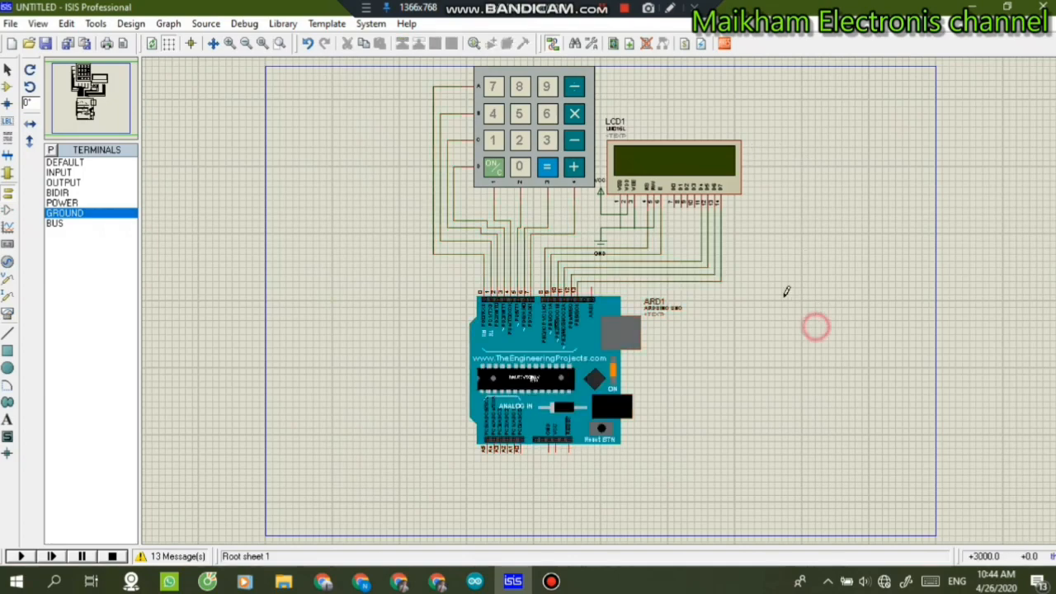
Step: Run the simulation of the calculator circuit and check the LCD's startup display
{"action": "scroll", "coordinate": [637, 167], "scroll_direction": "up", "scroll_amount": 1}
{"action": "scroll", "coordinate": [574, 340], "scroll_direction": "down", "scroll_amount": 1}
{"action": "scroll", "coordinate": [606, 306], "scroll_direction": "up", "scroll_amount": 1}
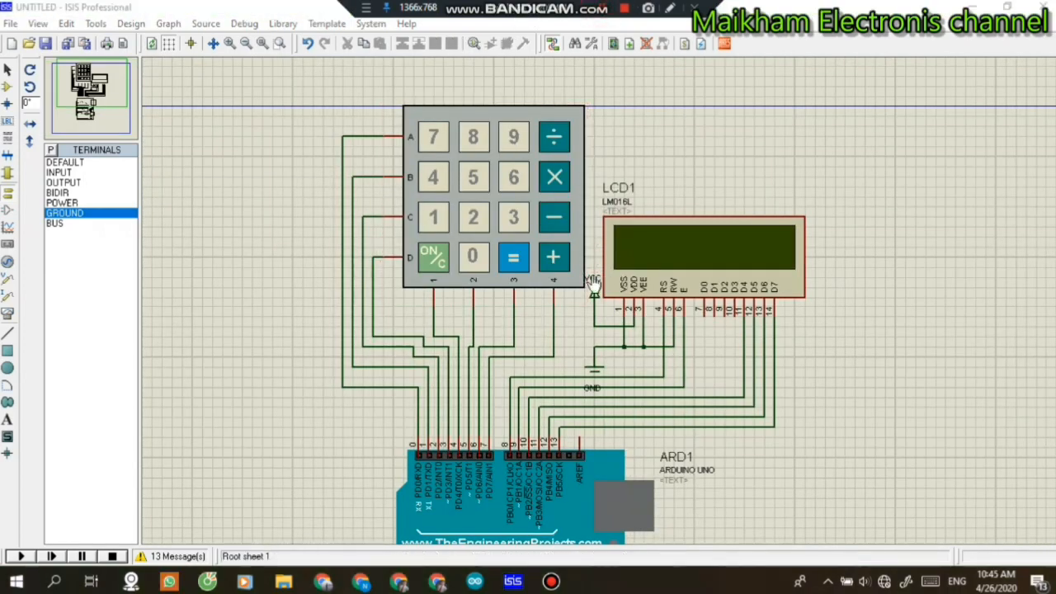
{"action": "left_click", "coordinate": [20, 556]}
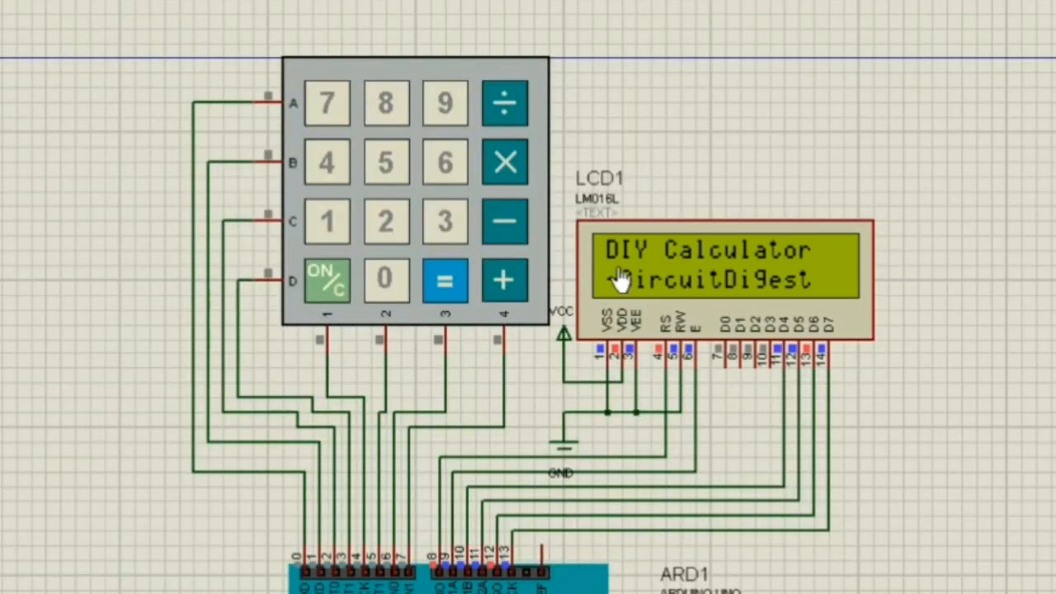
{"action": "scroll", "coordinate": [556, 308], "scroll_direction": "up", "scroll_amount": 3}
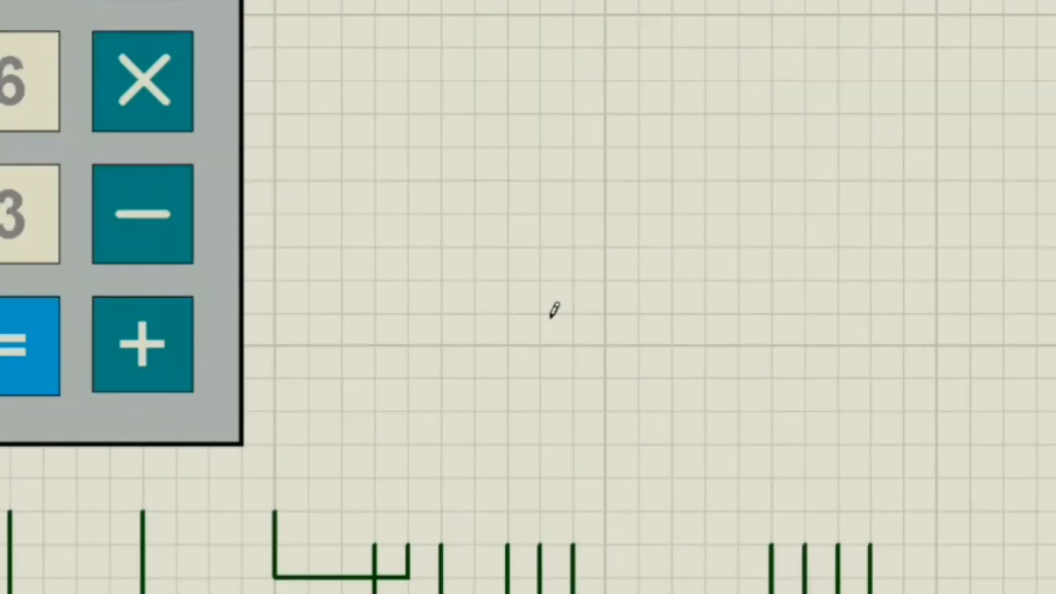
{"action": "scroll", "coordinate": [646, 297], "scroll_direction": "down", "scroll_amount": 3}
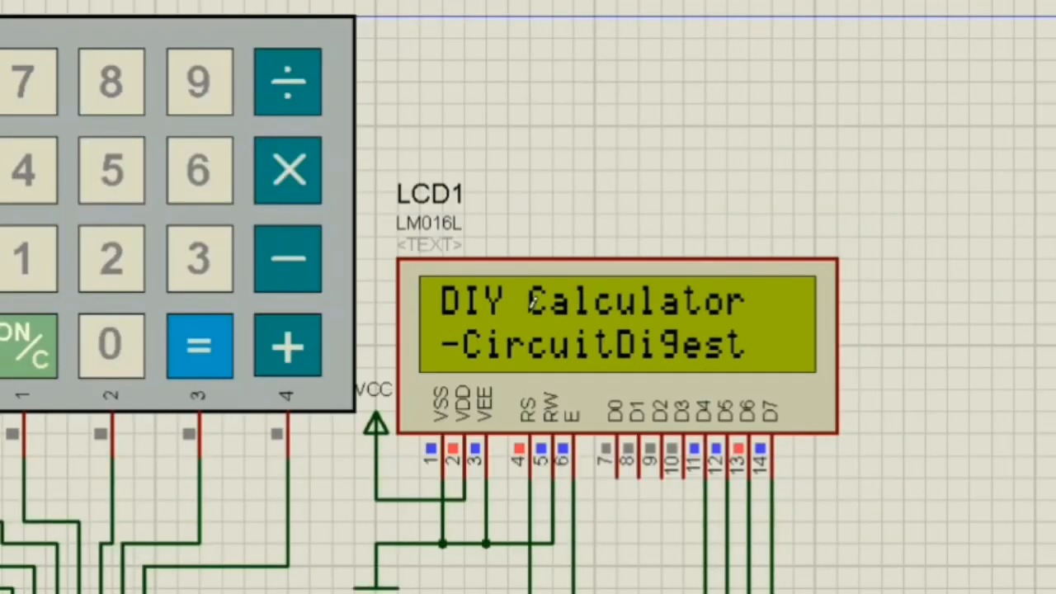
{"action": "scroll", "coordinate": [572, 367], "scroll_direction": "up", "scroll_amount": 2}
{"action": "scroll", "coordinate": [575, 363], "scroll_direction": "down", "scroll_amount": 2}
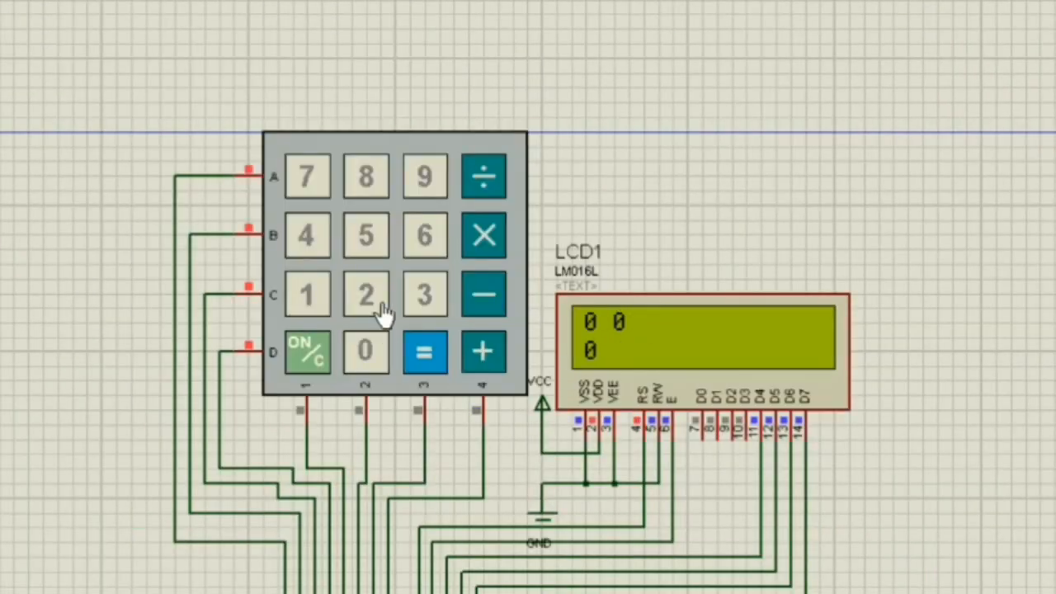
Step: Calculate 1+1 on the simulated keypad and check the LCD
{"action": "left_click", "coordinate": [317, 297]}
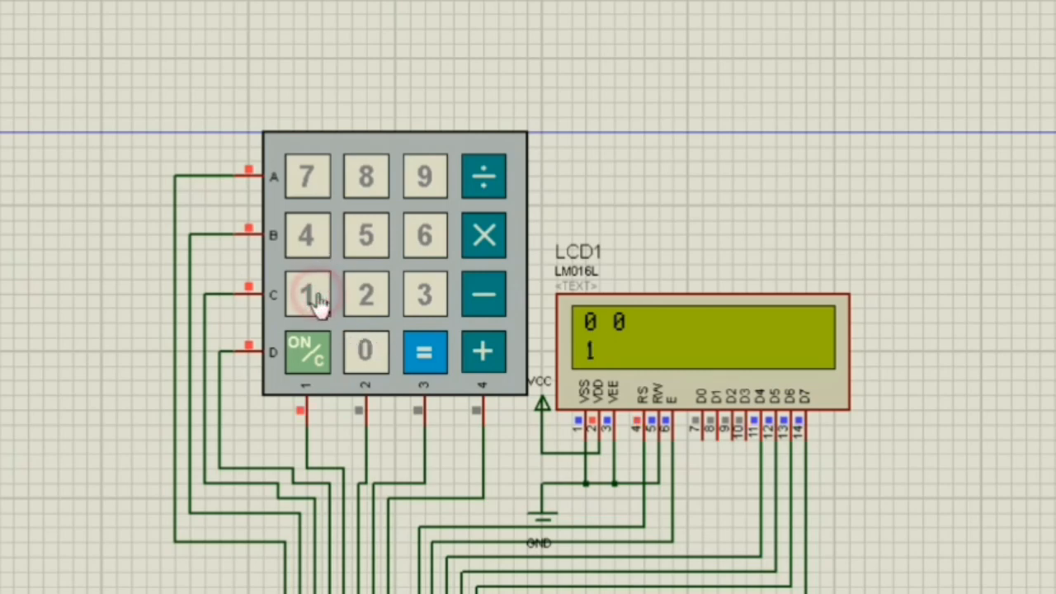
{"action": "left_click", "coordinate": [482, 353]}
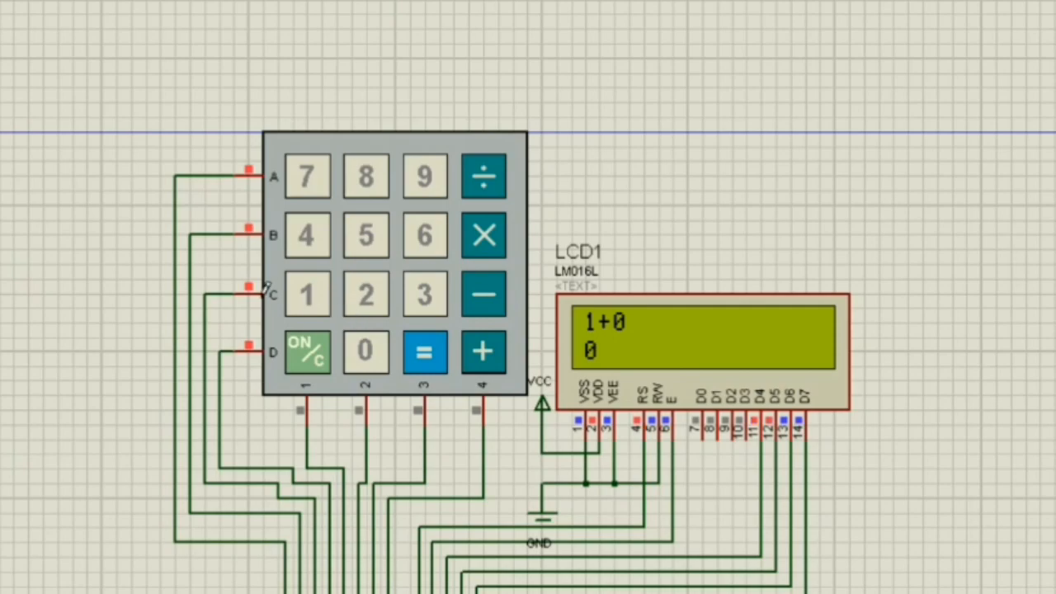
{"action": "left_click", "coordinate": [303, 301]}
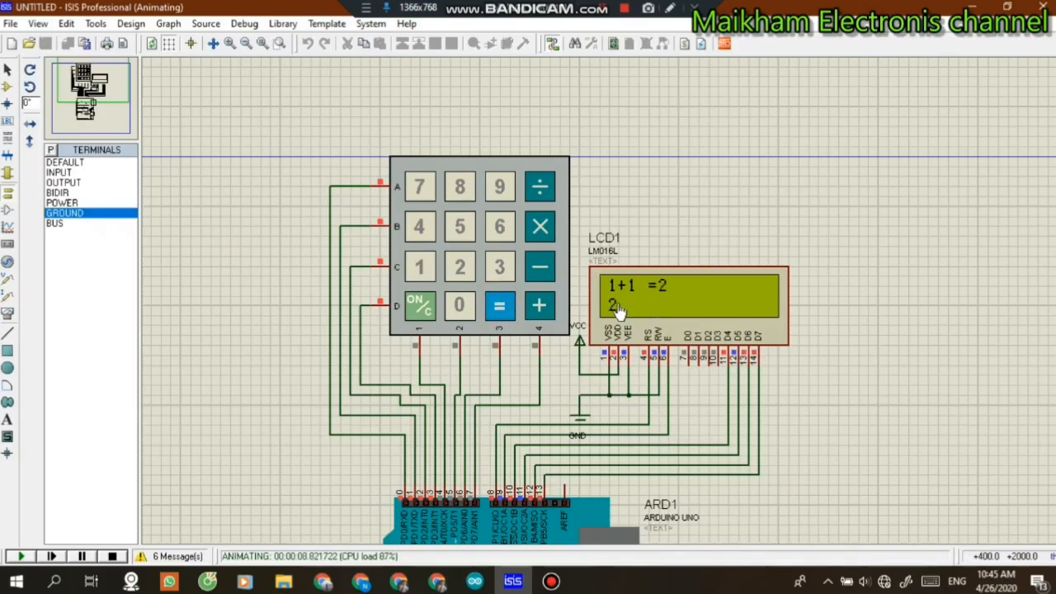
{"action": "scroll", "coordinate": [625, 299], "scroll_direction": "up", "scroll_amount": 1}
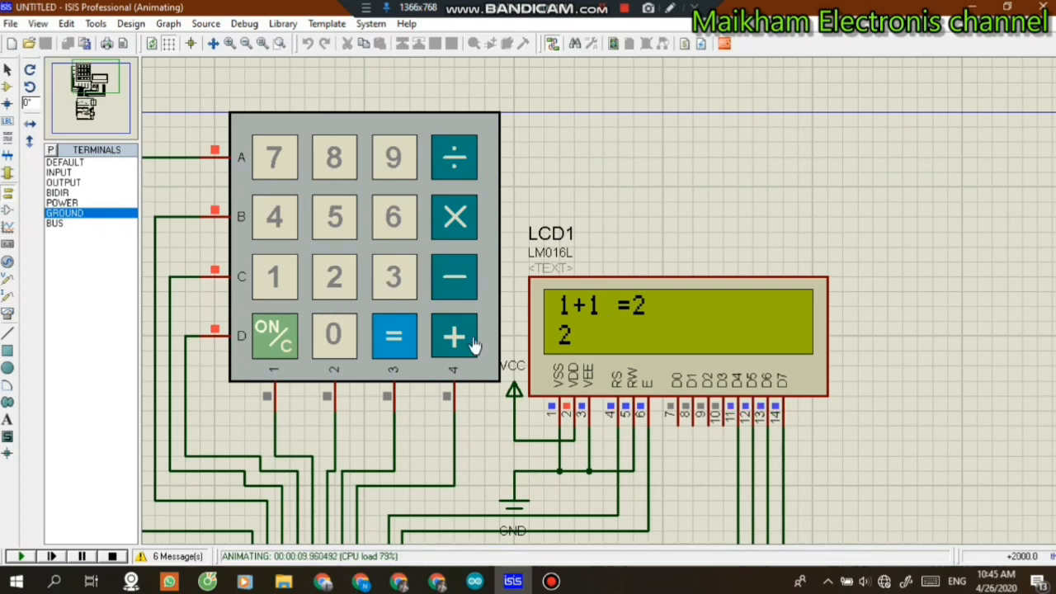
{"action": "scroll", "coordinate": [442, 289], "scroll_direction": "up", "scroll_amount": 1}
{"action": "scroll", "coordinate": [638, 317], "scroll_direction": "down", "scroll_amount": 1}
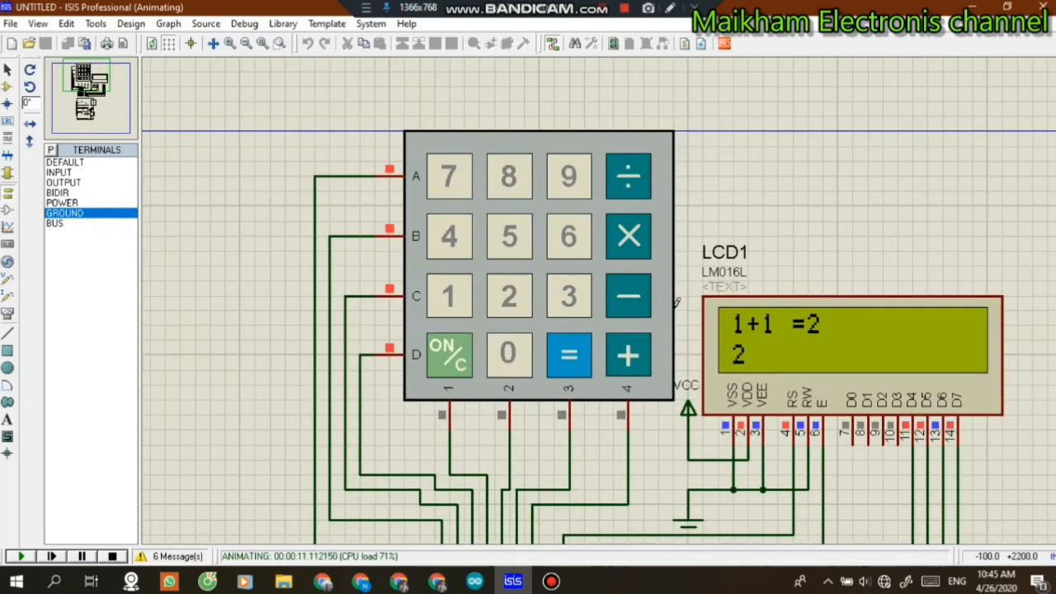
Step: Clear the simulated calculator and calculate 2-2 on its keypad
{"action": "left_click", "coordinate": [448, 351]}
{"action": "left_click", "coordinate": [509, 294]}
{"action": "left_click", "coordinate": [631, 305]}
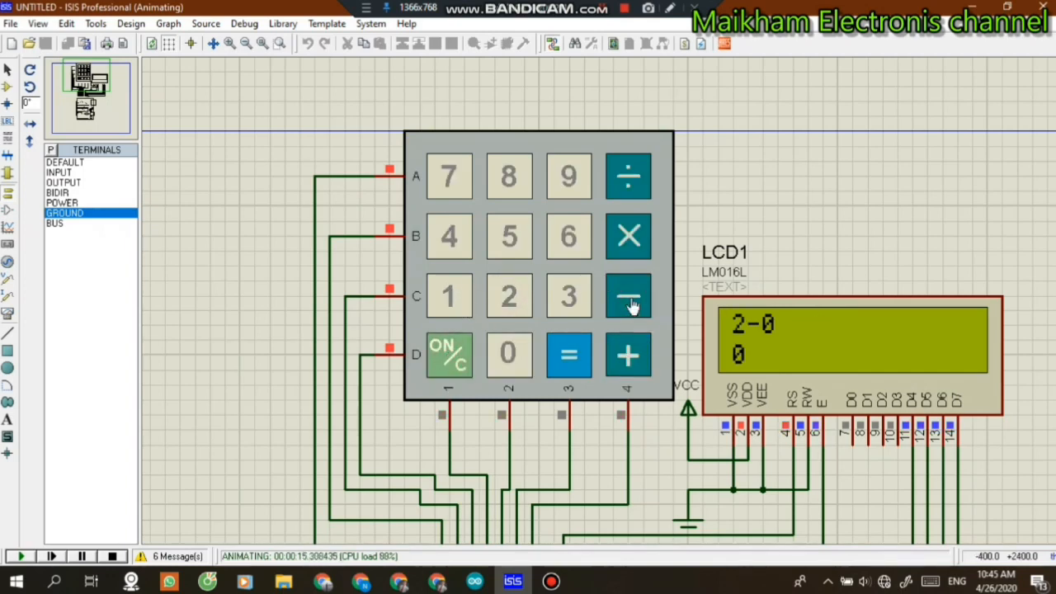
{"action": "left_click", "coordinate": [528, 300]}
{"action": "scroll", "coordinate": [601, 309], "scroll_direction": "up", "scroll_amount": 2}
{"action": "scroll", "coordinate": [537, 299], "scroll_direction": "down", "scroll_amount": 1}
{"action": "scroll", "coordinate": [550, 288], "scroll_direction": "down", "scroll_amount": 3}
{"action": "scroll", "coordinate": [483, 323], "scroll_direction": "up", "scroll_amount": 2}
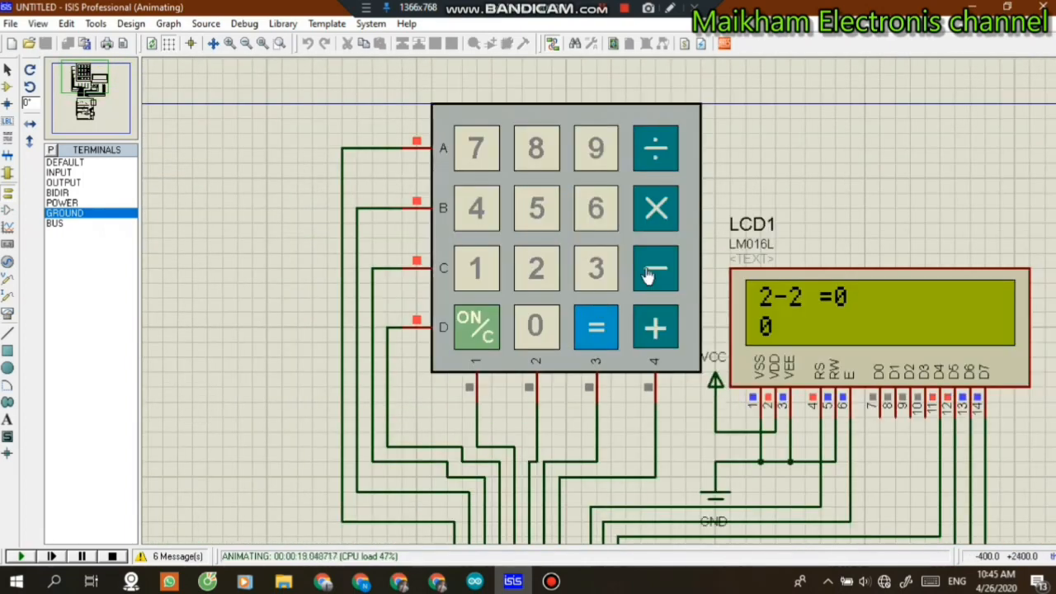
Step: Clear the calculator and test division by calculating 2÷2 on the keypad
{"action": "left_click", "coordinate": [491, 330]}
{"action": "left_click", "coordinate": [535, 272]}
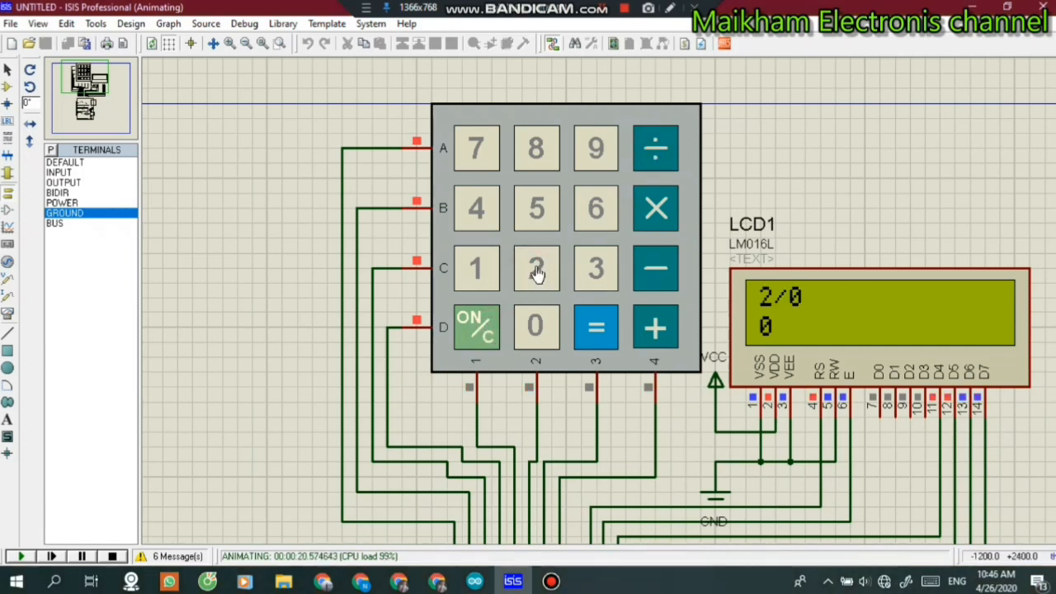
{"action": "left_click", "coordinate": [585, 328]}
{"action": "scroll", "coordinate": [815, 339], "scroll_direction": "up", "scroll_amount": 1}
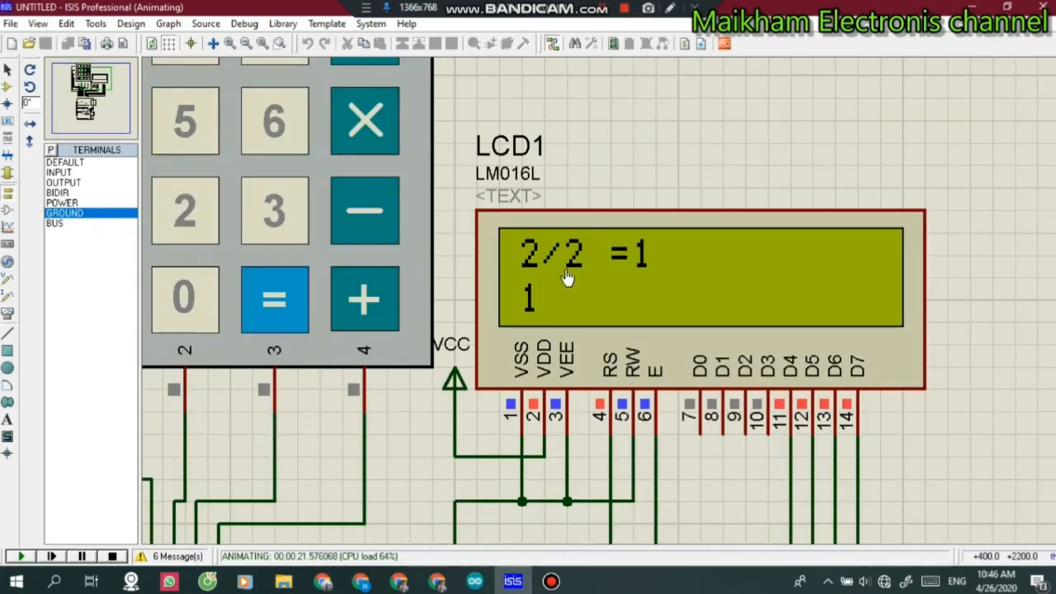
{"action": "scroll", "coordinate": [567, 278], "scroll_direction": "down", "scroll_amount": 2}
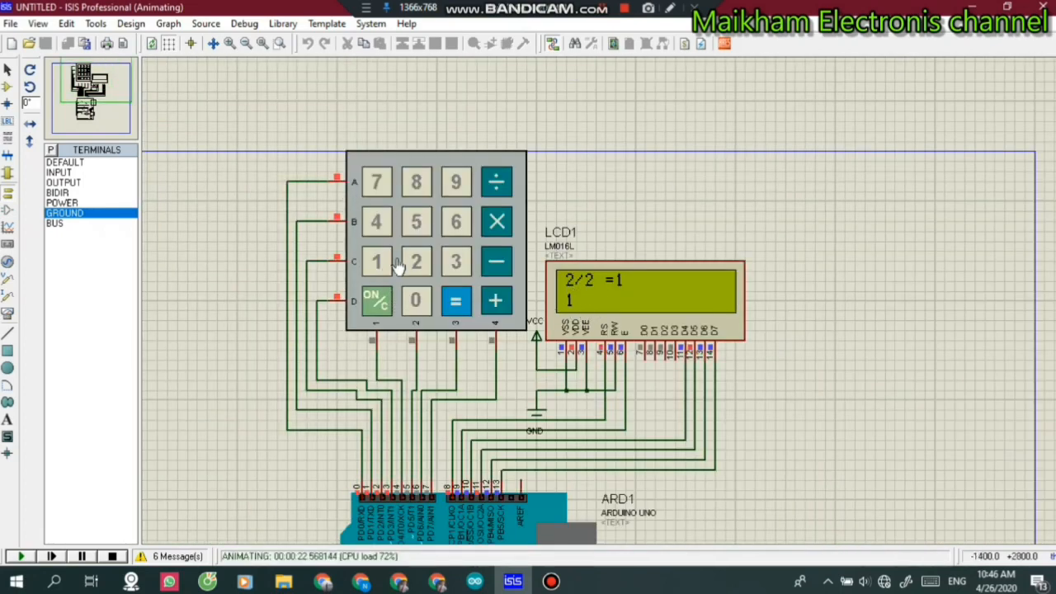
Step: Clear the calculator, calculate 11-11 to test two-digit numbers, and inspect the LCD
{"action": "left_click", "coordinate": [375, 302]}
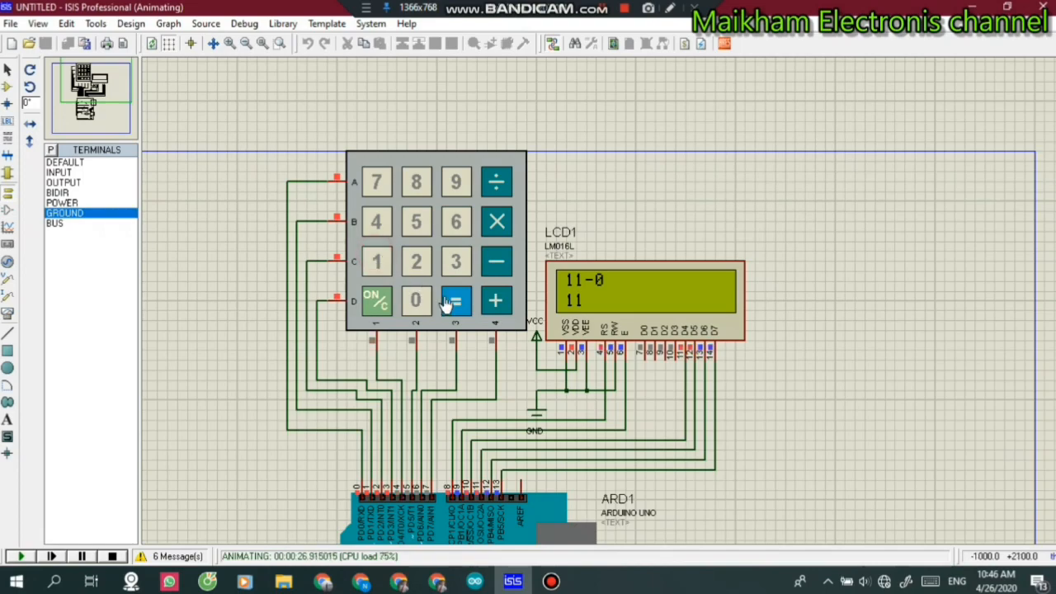
{"action": "scroll", "coordinate": [598, 306], "scroll_direction": "up", "scroll_amount": 2}
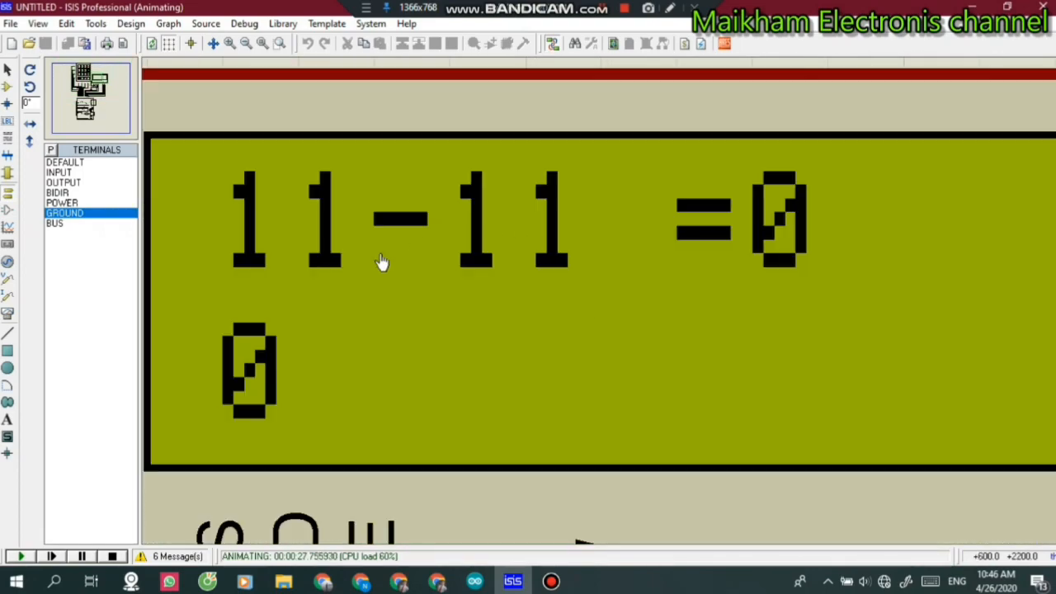
{"action": "scroll", "coordinate": [385, 315], "scroll_direction": "down", "scroll_amount": 4}
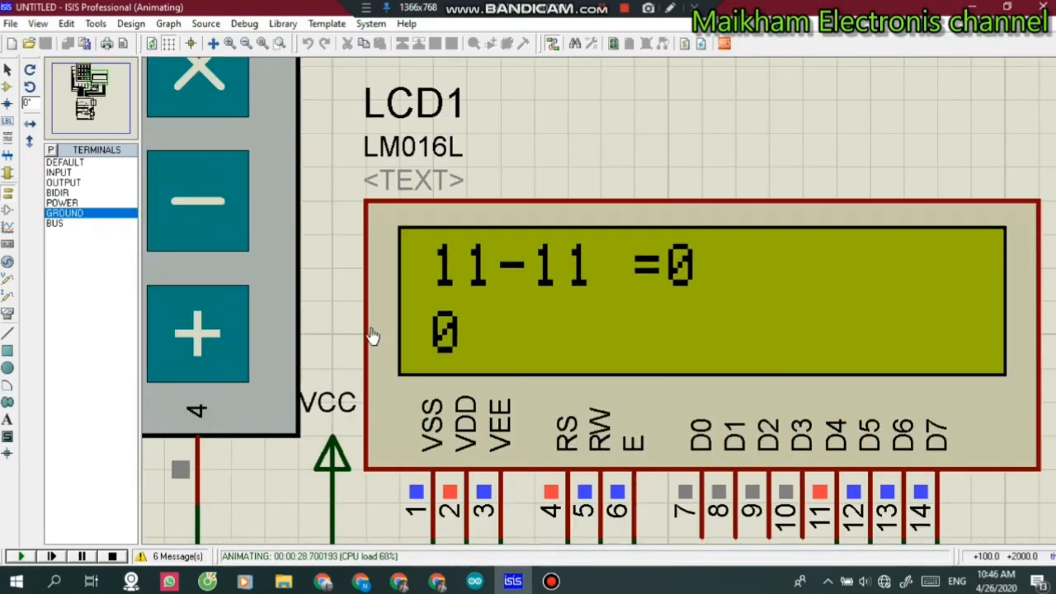
{"action": "scroll", "coordinate": [382, 312], "scroll_direction": "up", "scroll_amount": 1}
{"action": "scroll", "coordinate": [561, 305], "scroll_direction": "down", "scroll_amount": 1}
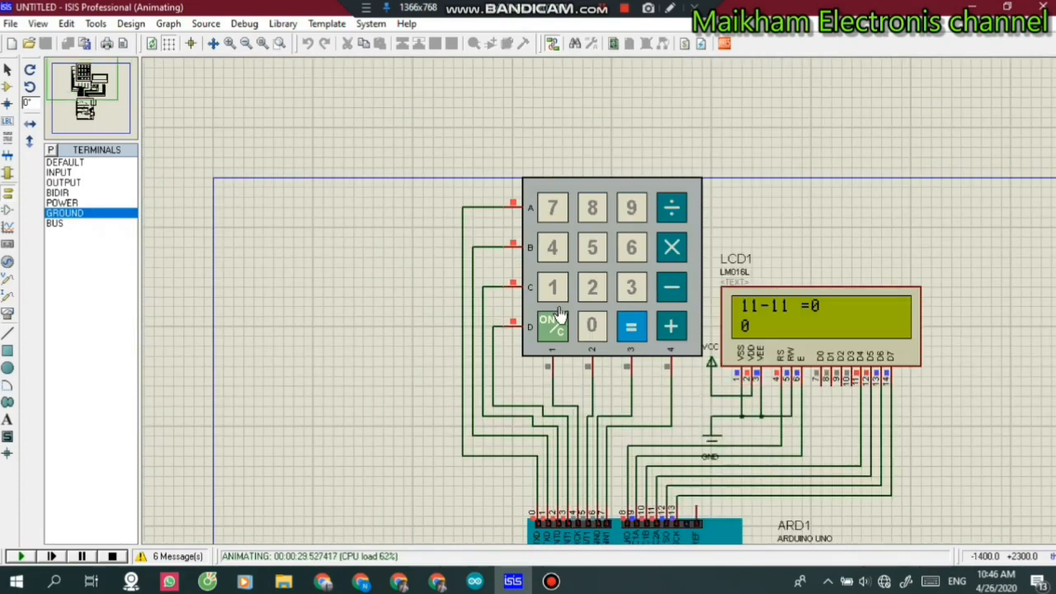
{"action": "scroll", "coordinate": [602, 351], "scroll_direction": "up", "scroll_amount": 1}
{"action": "scroll", "coordinate": [614, 276], "scroll_direction": "down", "scroll_amount": 1}
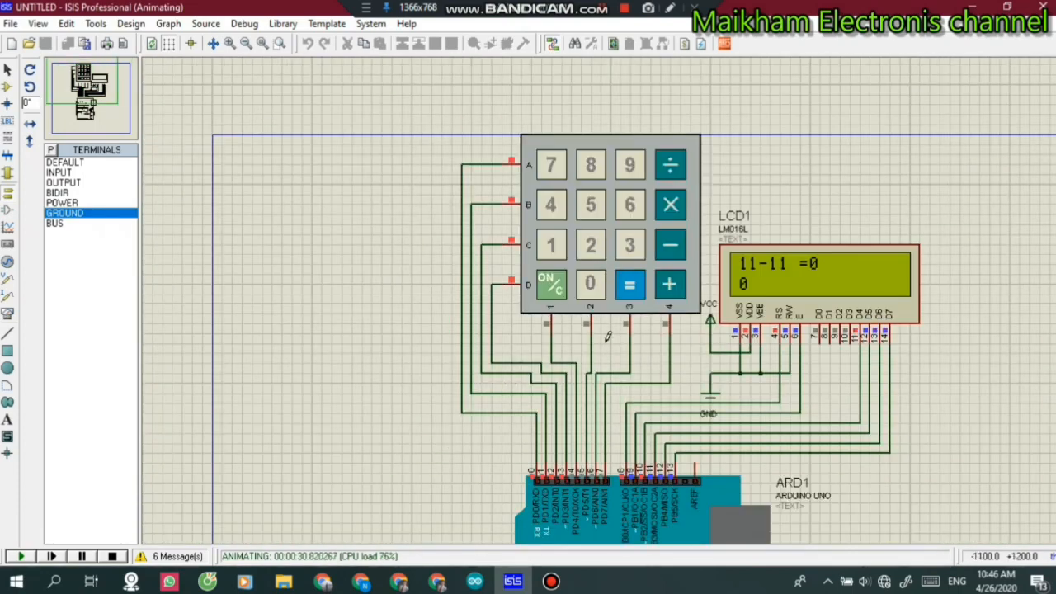
Step: Clear the calculator and calculate 9÷3 on the simulated keypad
{"action": "left_click", "coordinate": [547, 289]}
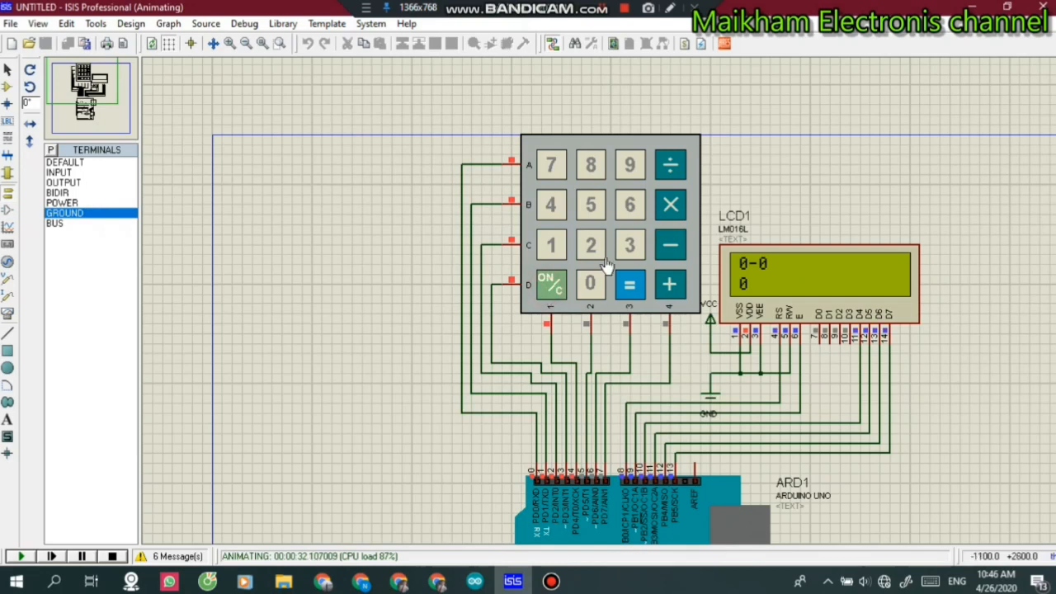
{"action": "left_click", "coordinate": [627, 172]}
{"action": "left_click", "coordinate": [675, 175]}
{"action": "left_click", "coordinate": [631, 243]}
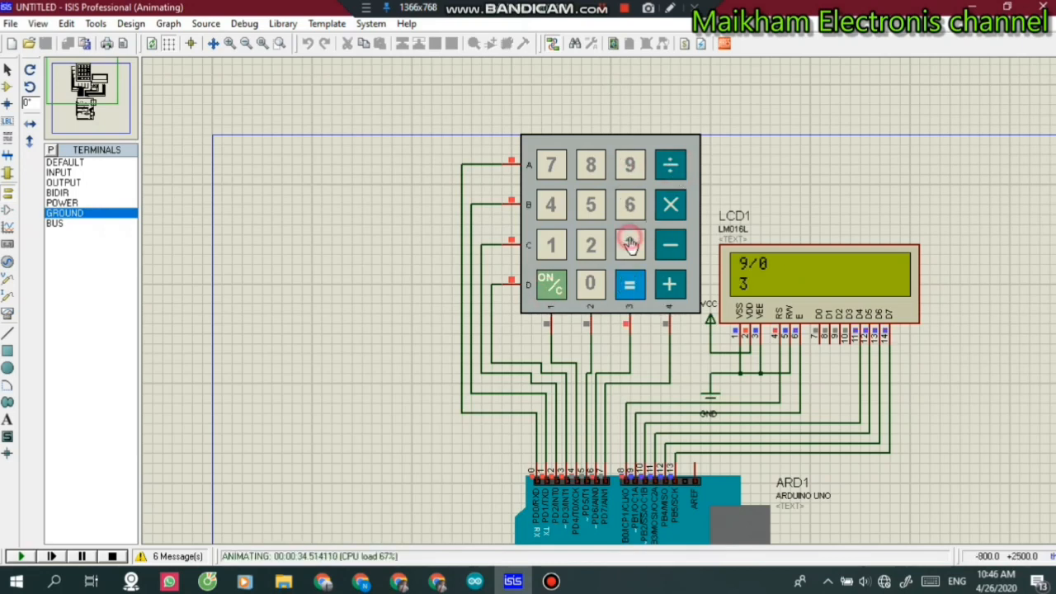
{"action": "left_click", "coordinate": [628, 291]}
{"action": "scroll", "coordinate": [615, 305], "scroll_direction": "up", "scroll_amount": 1}
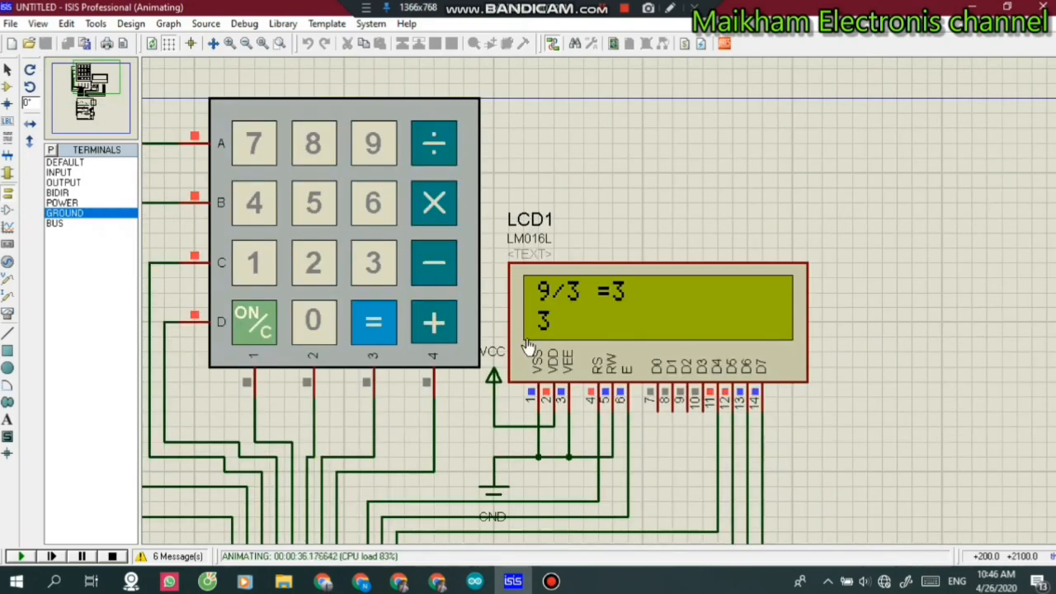
Step: Clear the calculator and test multiplication by calculating 2×2 on the keypad
{"action": "left_click", "coordinate": [261, 320]}
{"action": "left_click", "coordinate": [313, 262]}
{"action": "left_click", "coordinate": [431, 204]}
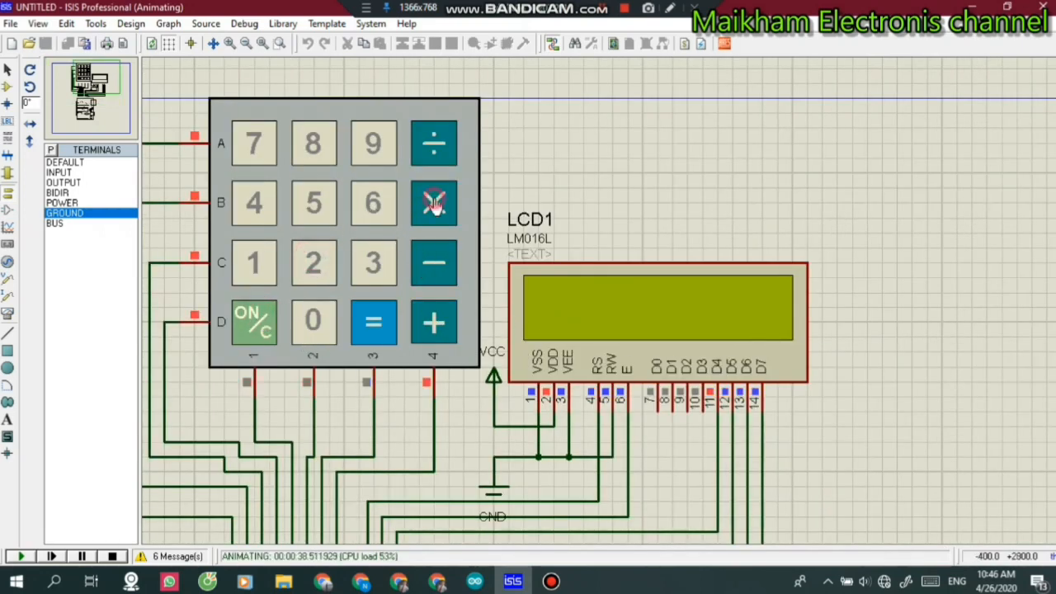
{"action": "left_click", "coordinate": [321, 274]}
{"action": "left_click", "coordinate": [372, 321]}
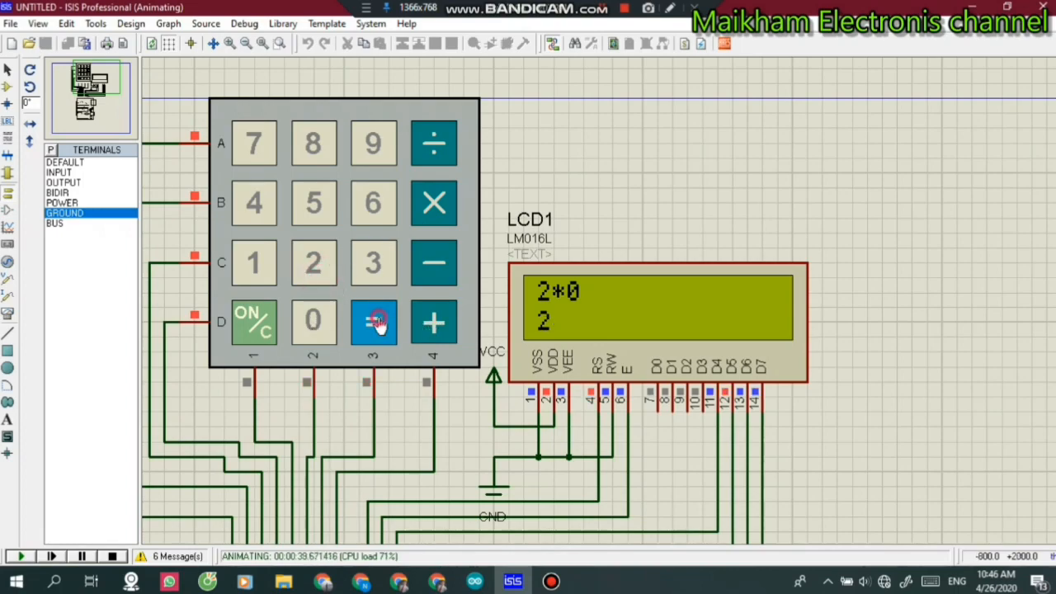
{"action": "scroll", "coordinate": [606, 297], "scroll_direction": "down", "scroll_amount": 1}
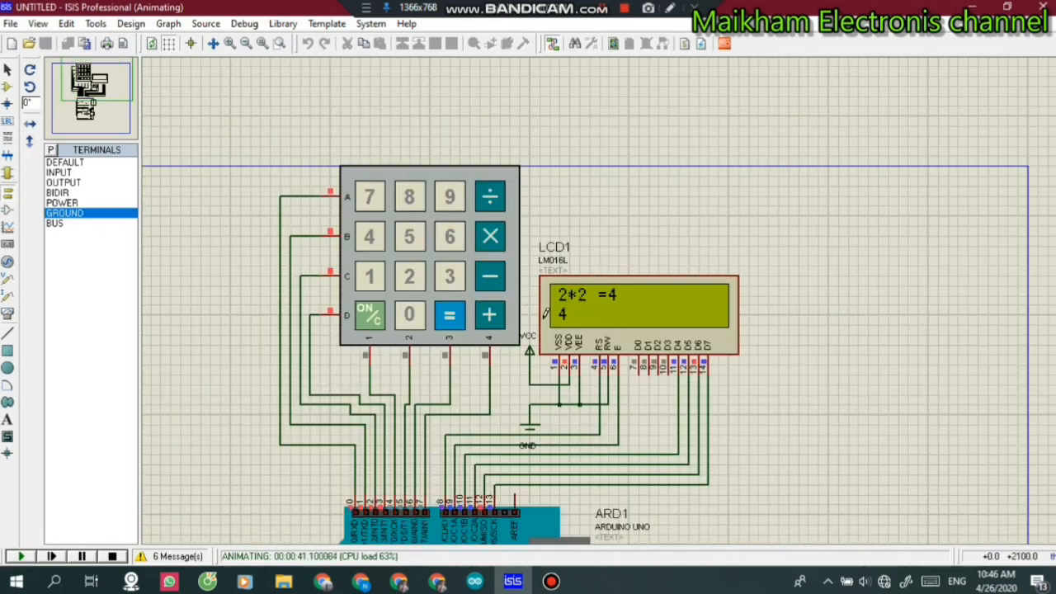
Step: Examine the wiring that connects the keypad and the LCD to the Arduino Uno's pins 0 to 13
{"action": "scroll", "coordinate": [545, 311], "scroll_direction": "up", "scroll_amount": 1}
{"action": "scroll", "coordinate": [477, 314], "scroll_direction": "down", "scroll_amount": 3}
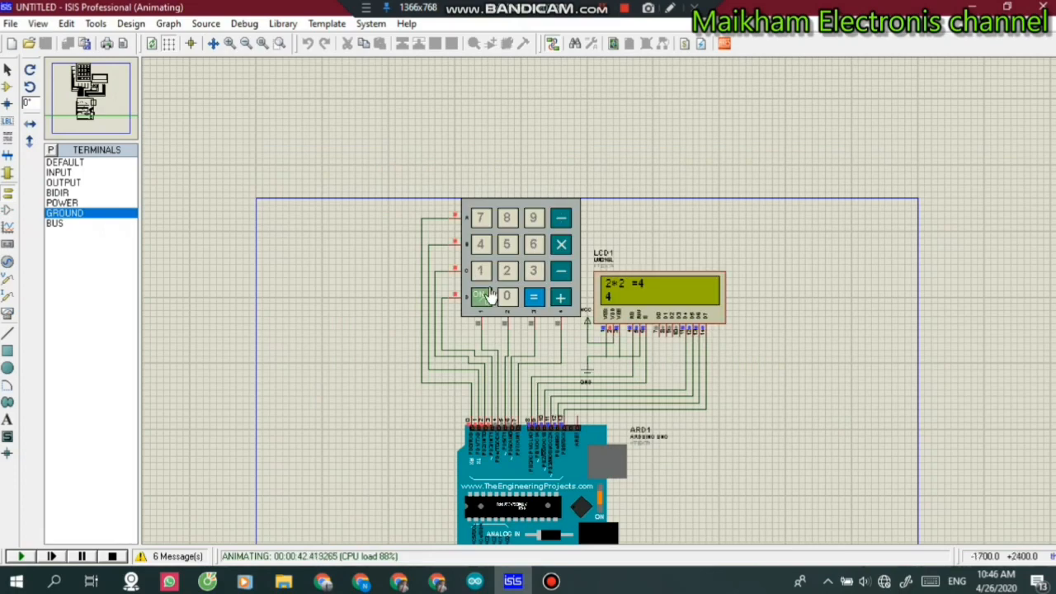
{"action": "scroll", "coordinate": [541, 177], "scroll_direction": "up", "scroll_amount": 2}
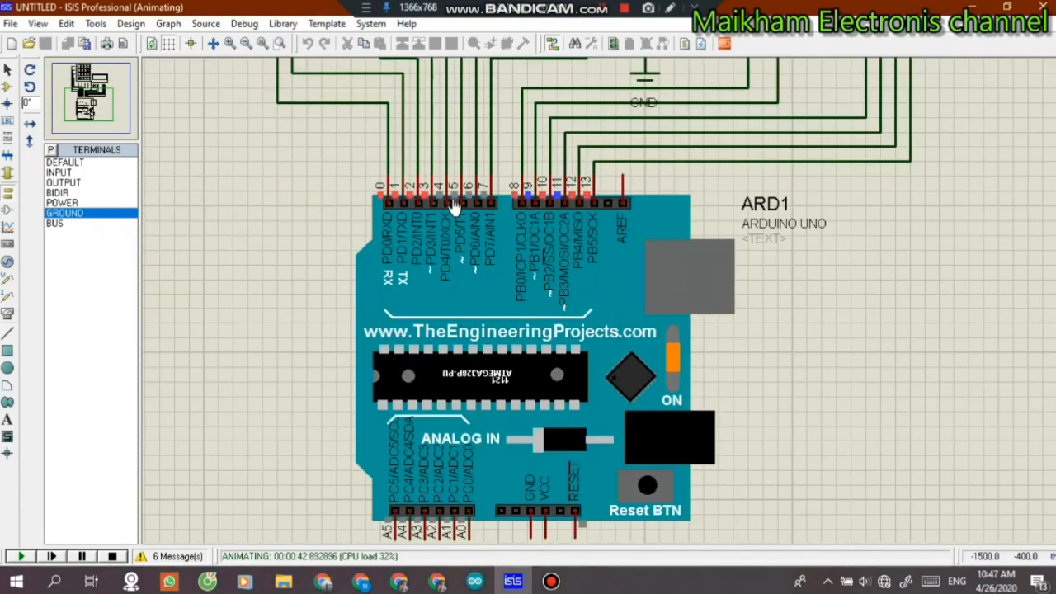
{"action": "scroll", "coordinate": [555, 99], "scroll_direction": "up", "scroll_amount": 2}
{"action": "scroll", "coordinate": [677, 252], "scroll_direction": "down", "scroll_amount": 2}
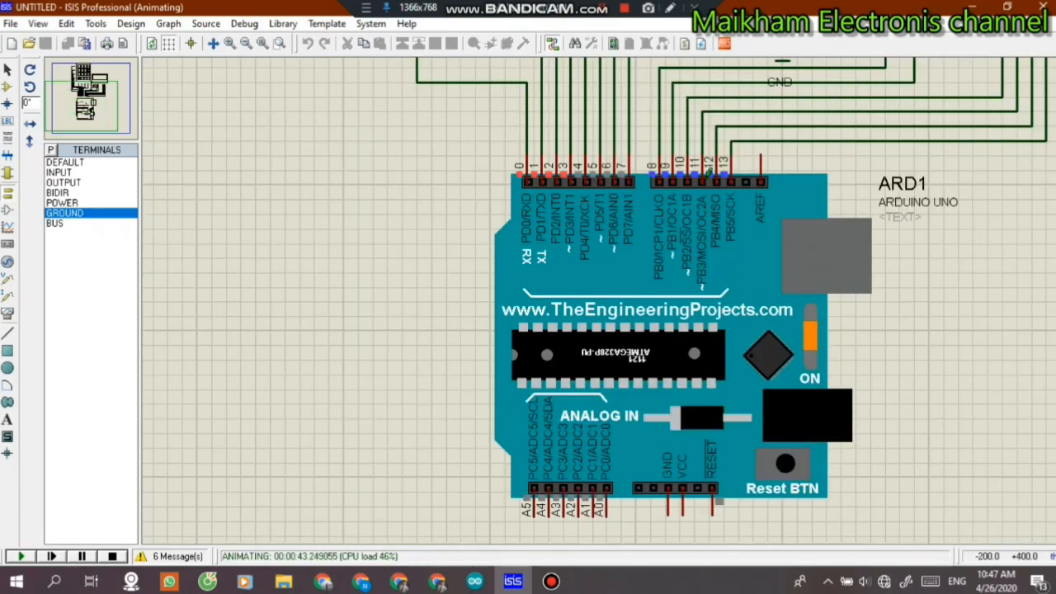
{"action": "scroll", "coordinate": [792, 302], "scroll_direction": "down", "scroll_amount": 2}
{"action": "scroll", "coordinate": [691, 147], "scroll_direction": "up", "scroll_amount": 2}
{"action": "scroll", "coordinate": [611, 287], "scroll_direction": "up", "scroll_amount": 2}
{"action": "scroll", "coordinate": [625, 283], "scroll_direction": "down", "scroll_amount": 1}
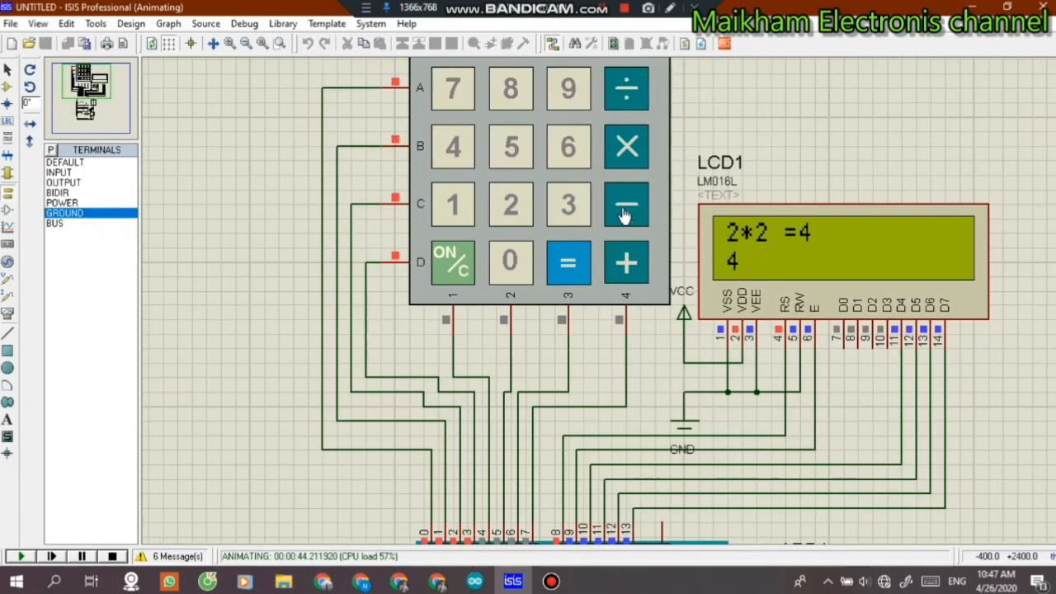
Step: Clear the calculator and test subtraction with a two-digit number by calculating 25-5 on the keypad
{"action": "scroll", "coordinate": [632, 286], "scroll_direction": "up", "scroll_amount": 2}
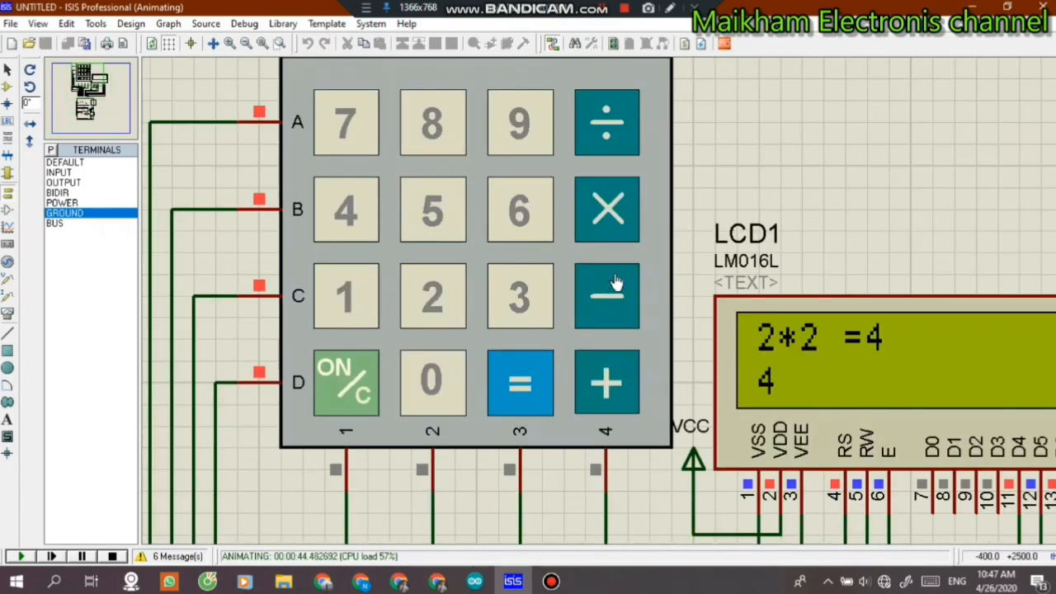
{"action": "left_click", "coordinate": [345, 382]}
{"action": "left_click", "coordinate": [431, 272]}
{"action": "left_click", "coordinate": [429, 215]}
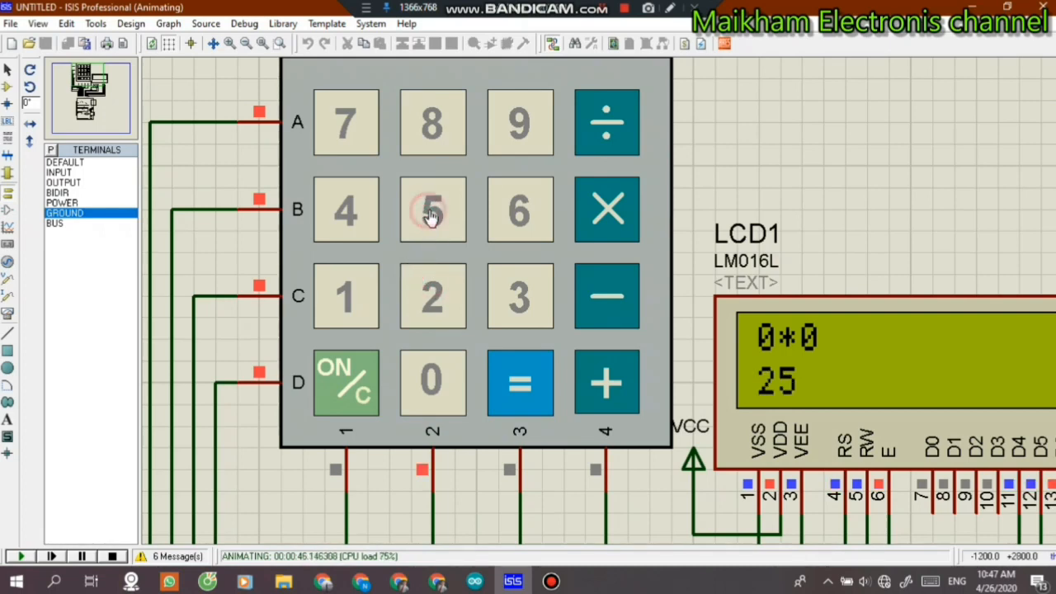
{"action": "left_click", "coordinate": [616, 299]}
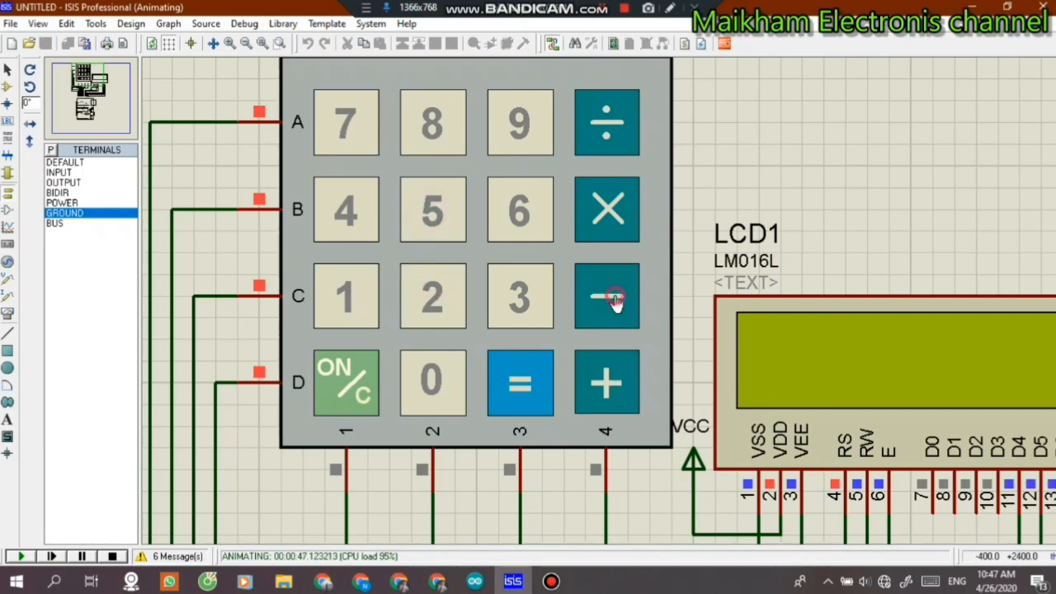
{"action": "left_click", "coordinate": [437, 229]}
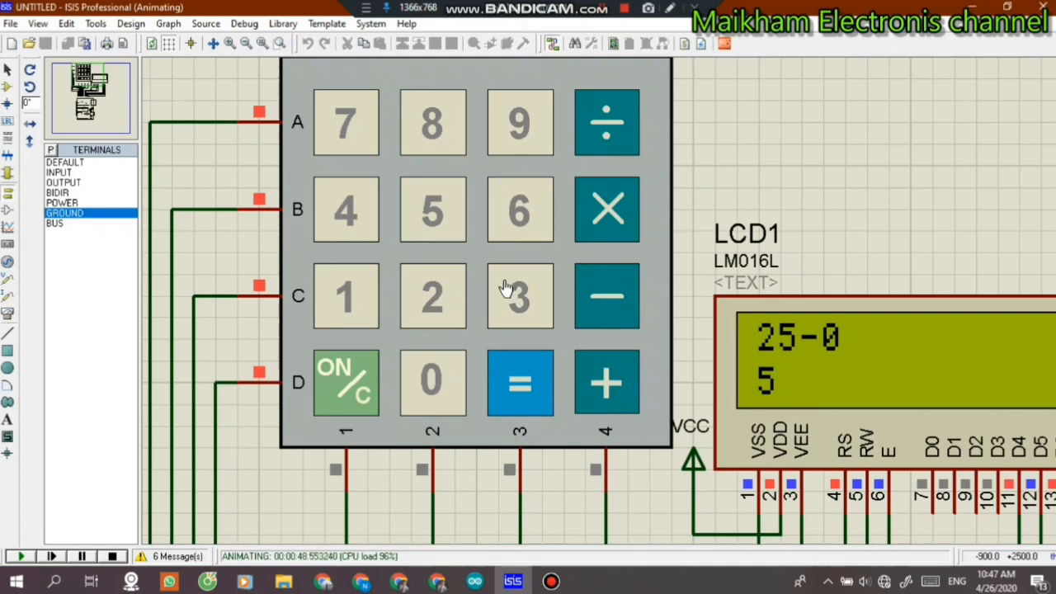
{"action": "left_click", "coordinate": [522, 383]}
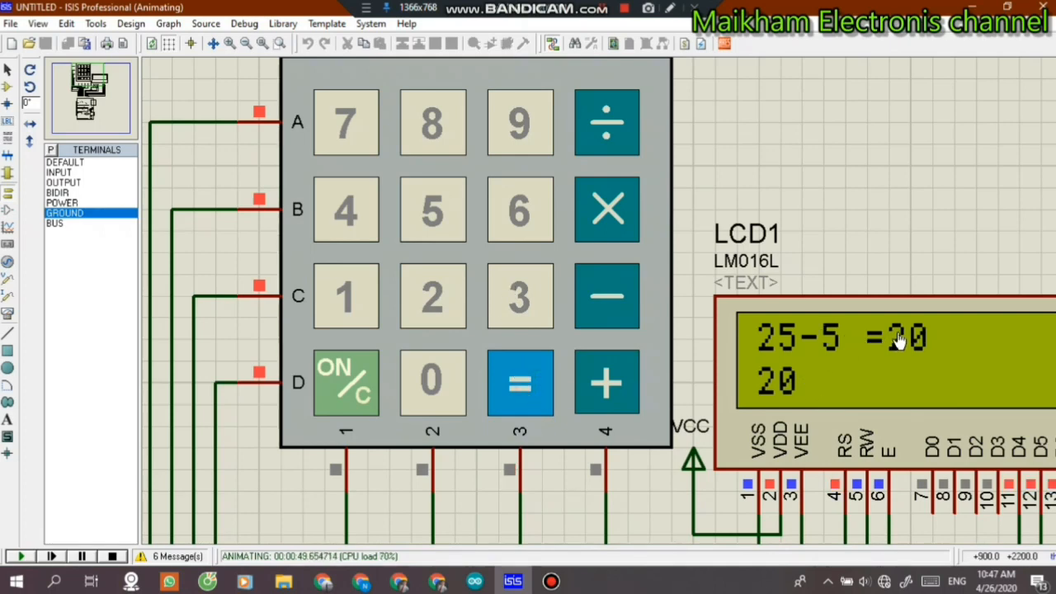
{"action": "scroll", "coordinate": [532, 297], "scroll_direction": "down", "scroll_amount": 1}
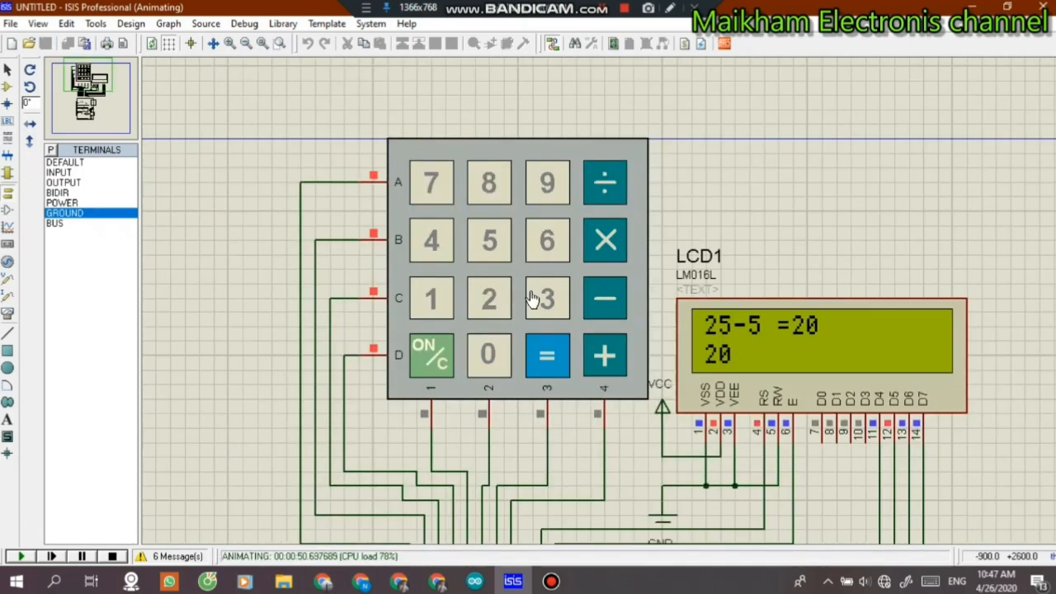
{"action": "scroll", "coordinate": [695, 488], "scroll_direction": "down", "scroll_amount": 1}
{"action": "scroll", "coordinate": [695, 488], "scroll_direction": "up", "scroll_amount": 1}
{"action": "scroll", "coordinate": [453, 262], "scroll_direction": "down", "scroll_amount": 1}
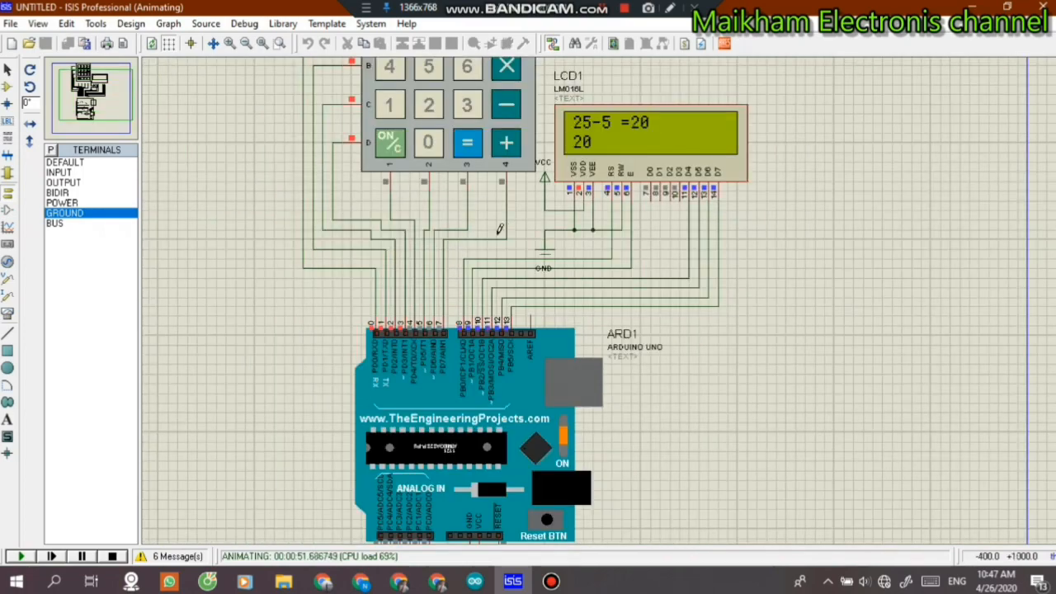
{"action": "scroll", "coordinate": [503, 229], "scroll_direction": "up", "scroll_amount": 1}
{"action": "scroll", "coordinate": [561, 223], "scroll_direction": "down", "scroll_amount": 1}
Step: Clear the calculator, calculate 1+2+3 on the keypad, and continue with another addition on the result
{"action": "scroll", "coordinate": [594, 305], "scroll_direction": "up", "scroll_amount": 1}
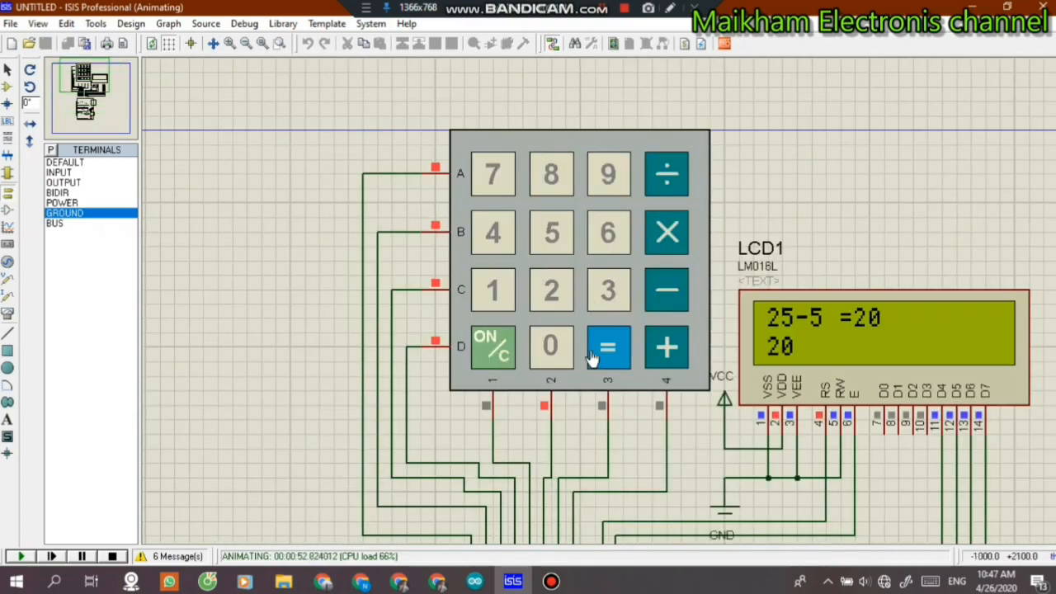
{"action": "left_click", "coordinate": [493, 349]}
{"action": "left_click", "coordinate": [495, 288]}
{"action": "left_click", "coordinate": [667, 349]}
{"action": "left_click", "coordinate": [551, 299]}
{"action": "left_click", "coordinate": [667, 351]}
{"action": "left_click", "coordinate": [615, 293]}
{"action": "left_click", "coordinate": [611, 346]}
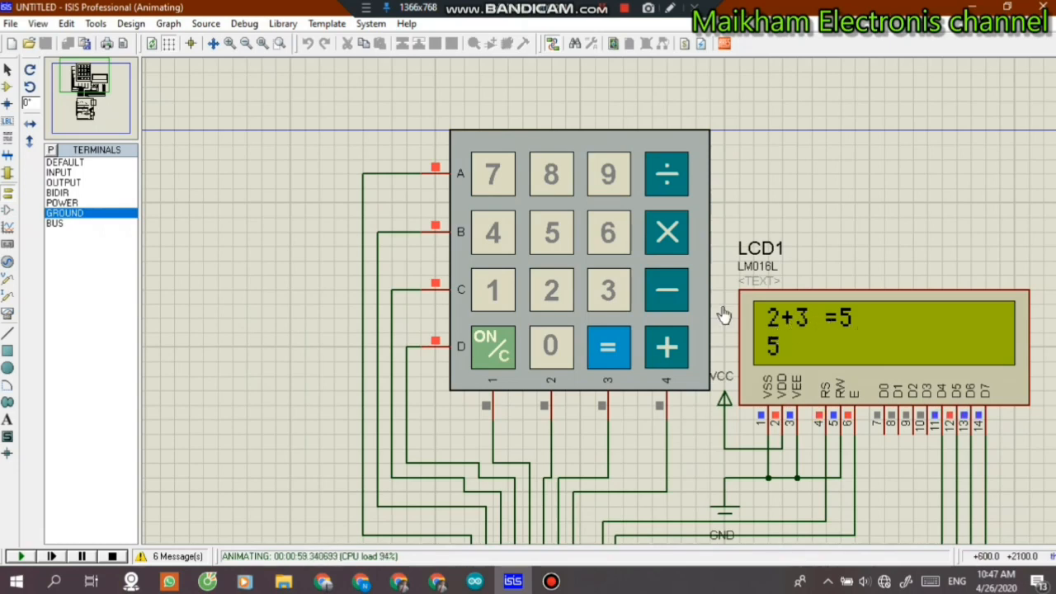
{"action": "left_click", "coordinate": [668, 349]}
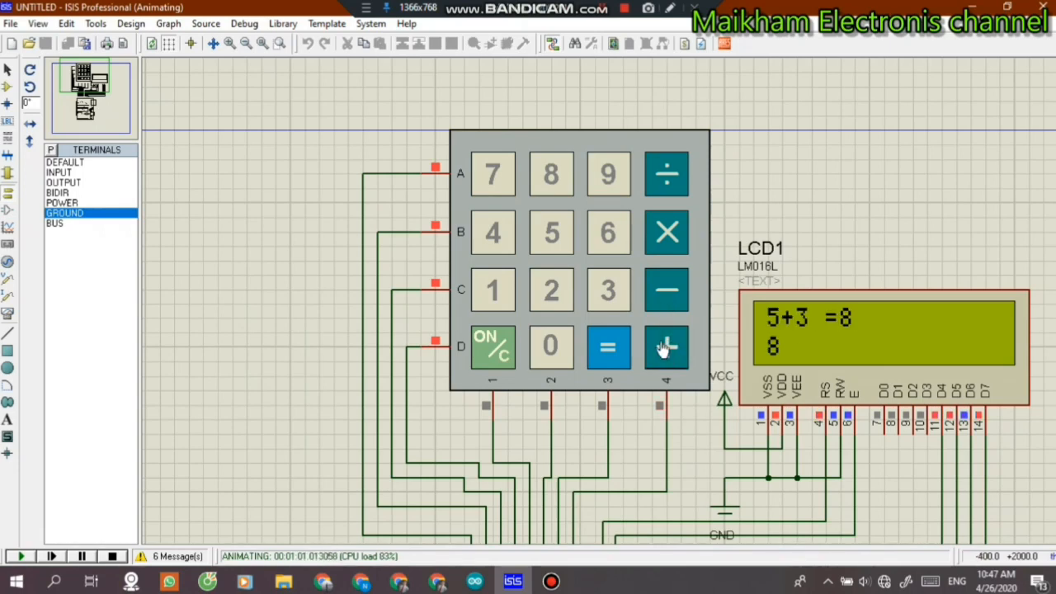
{"action": "left_click", "coordinate": [608, 347]}
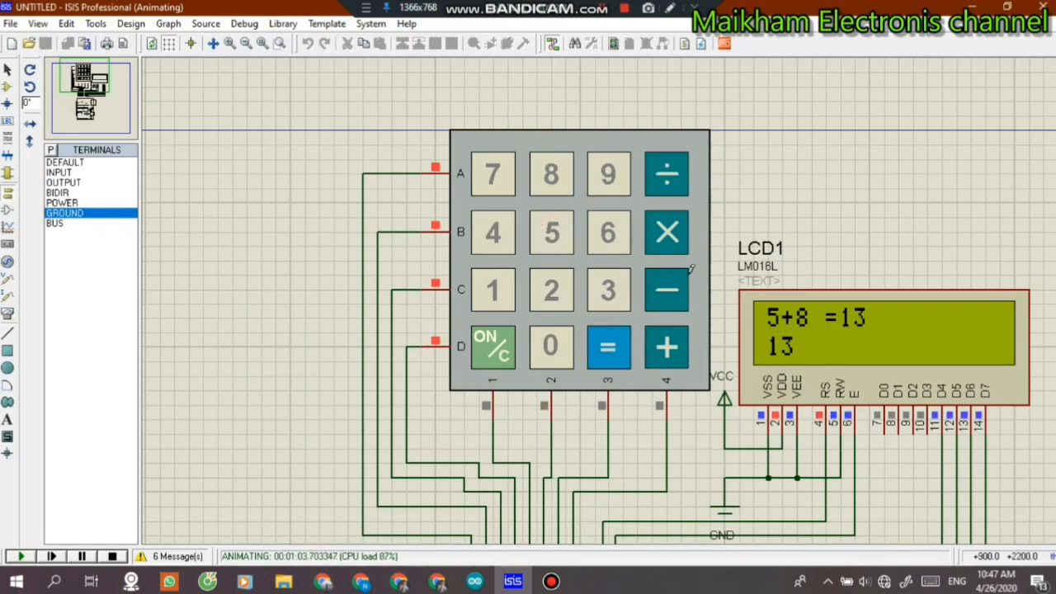
Step: Switch to the Arduino IDE, enlarge the code area, and review the calculator sketch from the keymap through the DisplayResult function
{"action": "scroll", "coordinate": [622, 275], "scroll_direction": "down", "scroll_amount": 4}
{"action": "scroll", "coordinate": [650, 326], "scroll_direction": "up", "scroll_amount": 5}
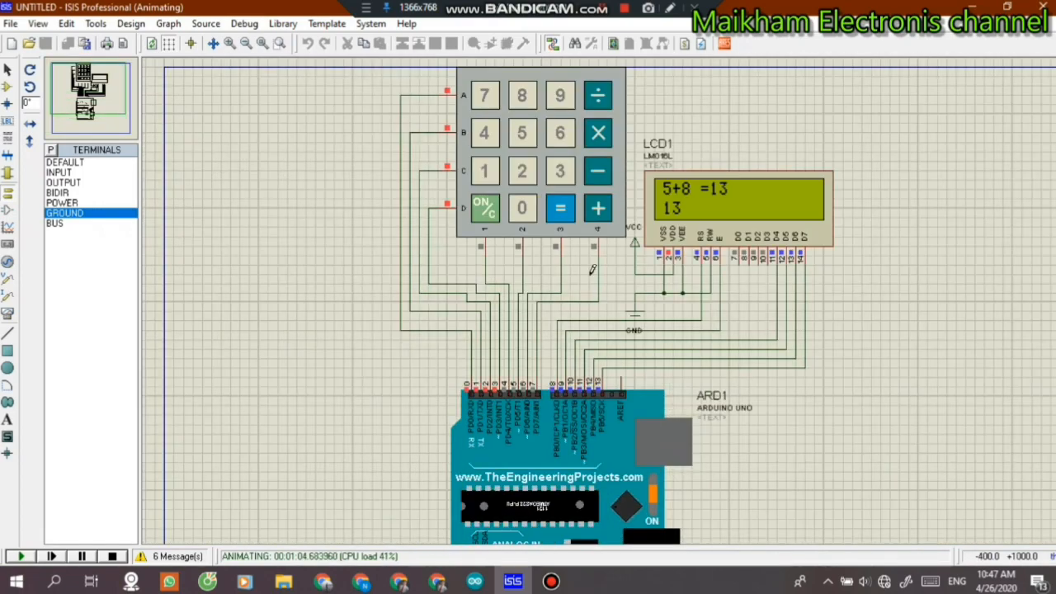
{"action": "scroll", "coordinate": [605, 306], "scroll_direction": "down", "scroll_amount": 3}
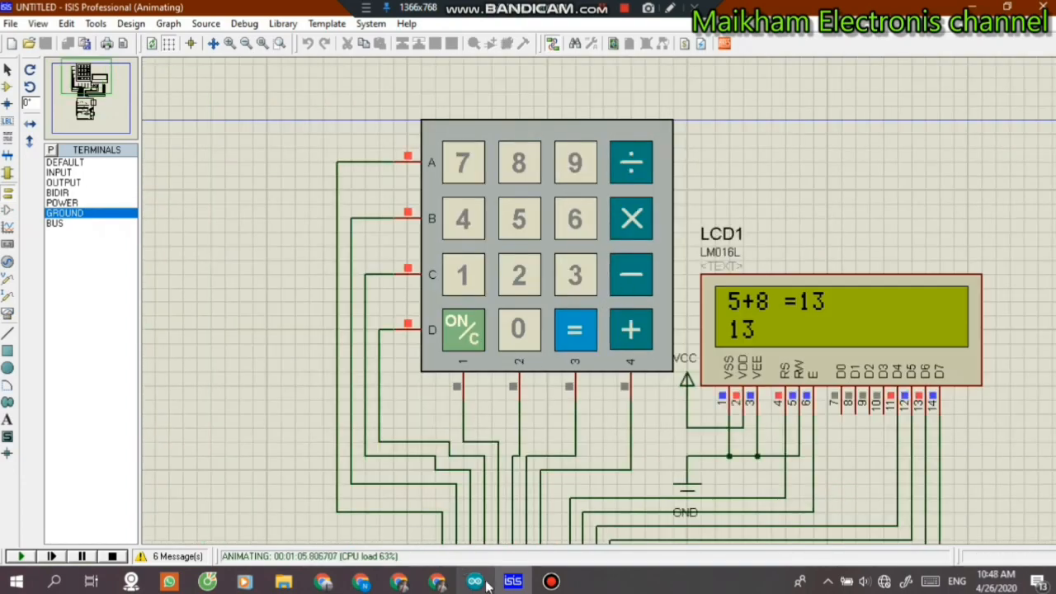
{"action": "left_click", "coordinate": [475, 581]}
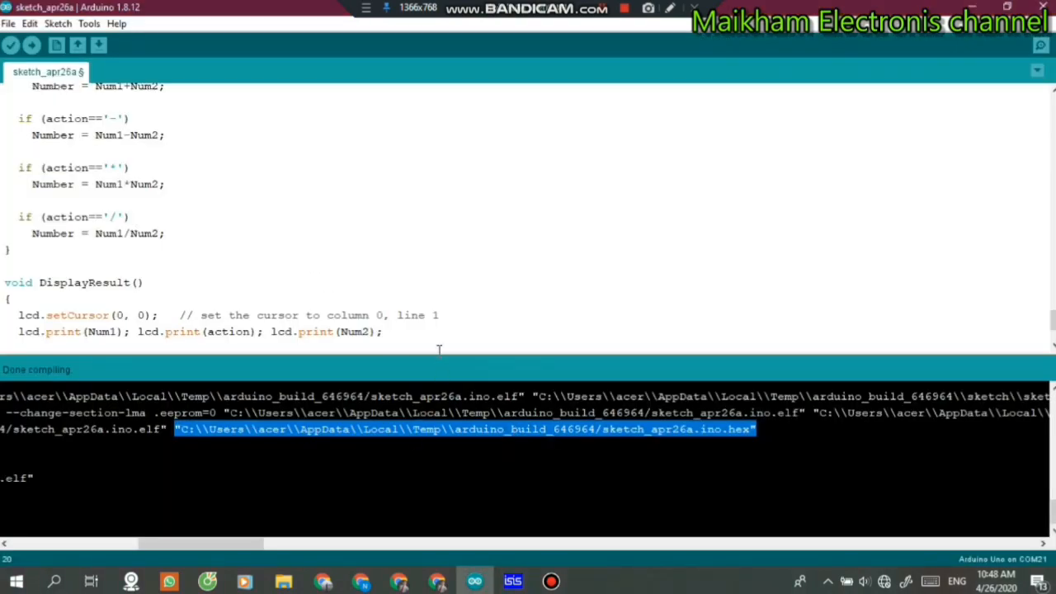
{"action": "left_click_drag", "start_coordinate": [439, 349], "coordinate": [439, 464]}
{"action": "scroll", "coordinate": [215, 247], "scroll_direction": "up", "scroll_amount": 15}
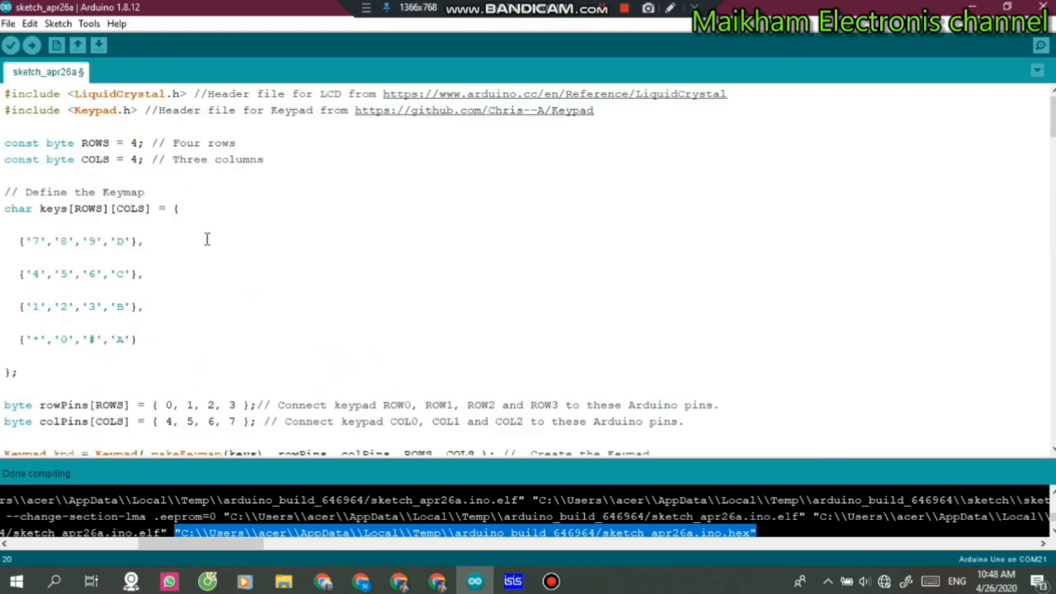
{"action": "scroll", "coordinate": [116, 278], "scroll_direction": "down", "scroll_amount": 7}
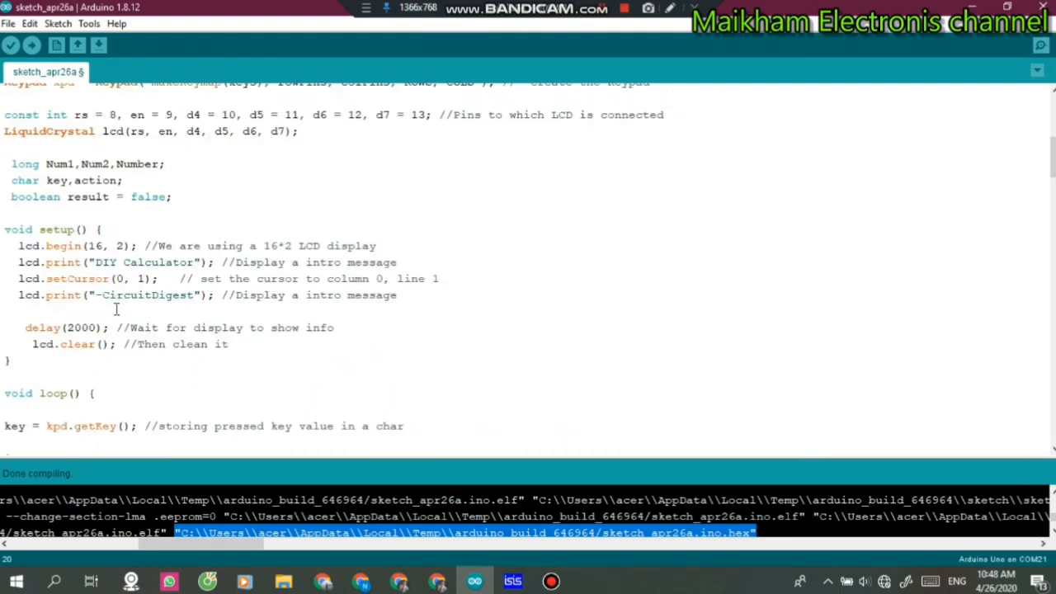
{"action": "scroll", "coordinate": [125, 334], "scroll_direction": "down", "scroll_amount": 20}
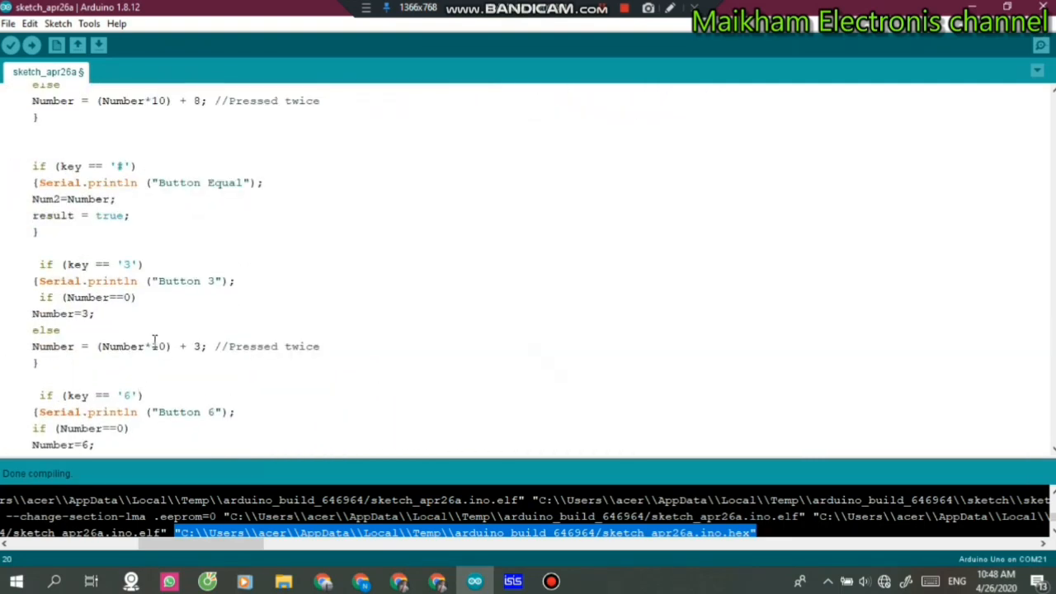
{"action": "scroll", "coordinate": [154, 341], "scroll_direction": "down", "scroll_amount": 20}
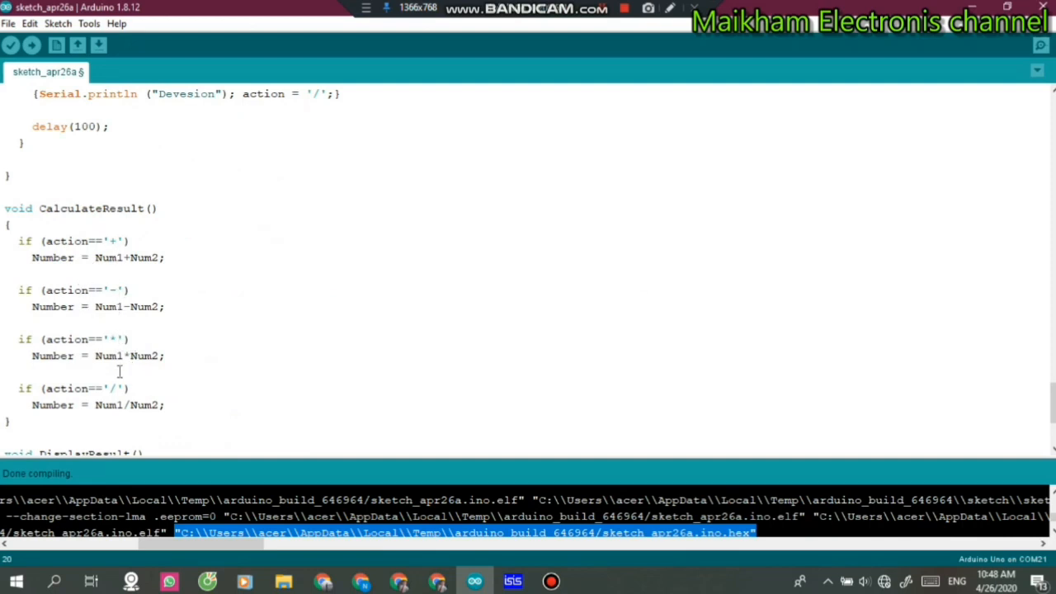
{"action": "scroll", "coordinate": [148, 267], "scroll_direction": "down", "scroll_amount": 3}
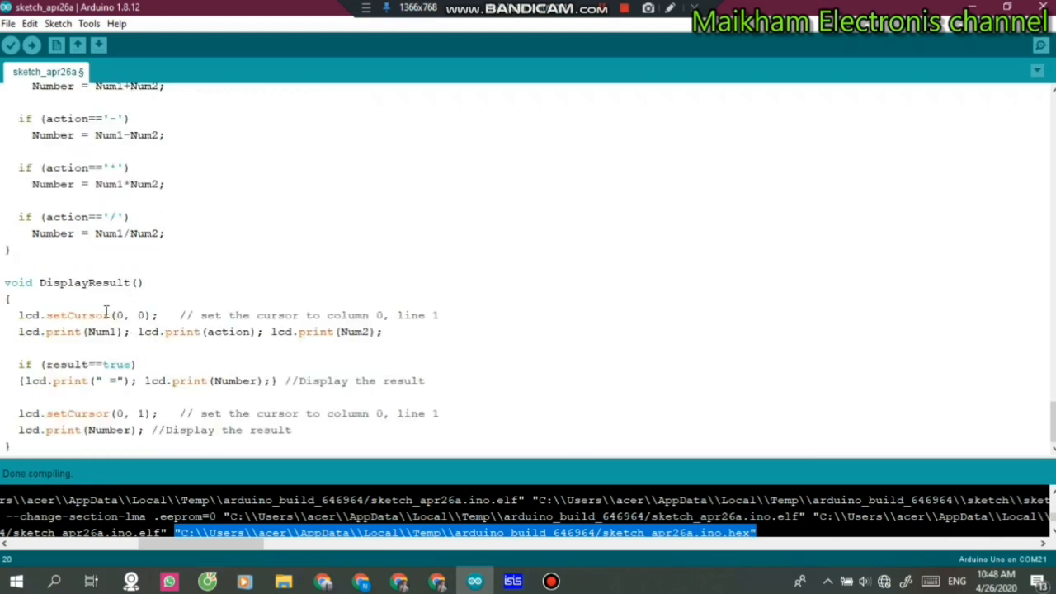
{"action": "scroll", "coordinate": [261, 415], "scroll_direction": "up", "scroll_amount": 10}
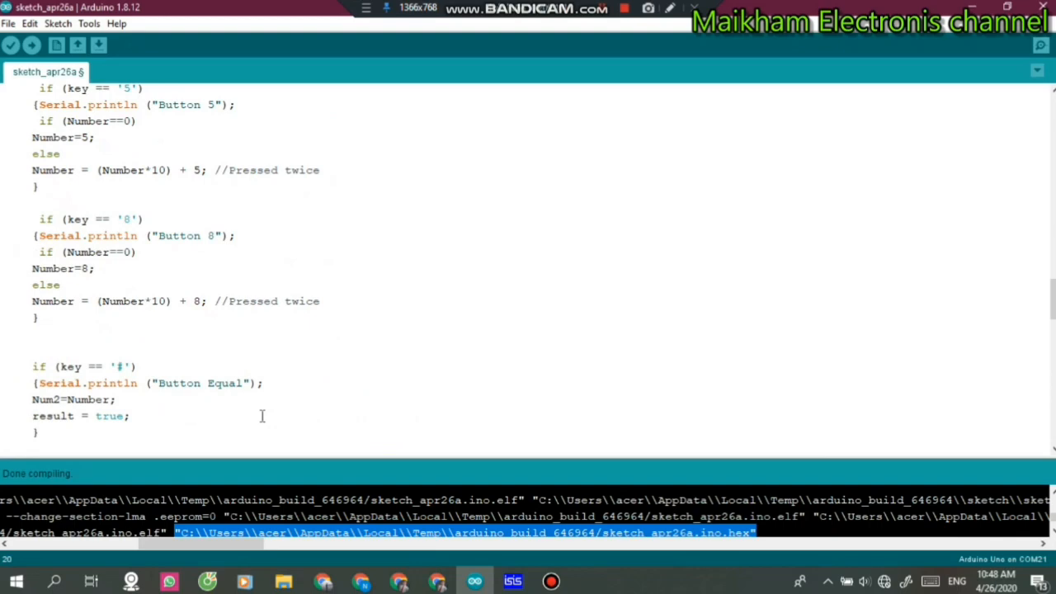
{"action": "scroll", "coordinate": [261, 415], "scroll_direction": "up", "scroll_amount": 15}
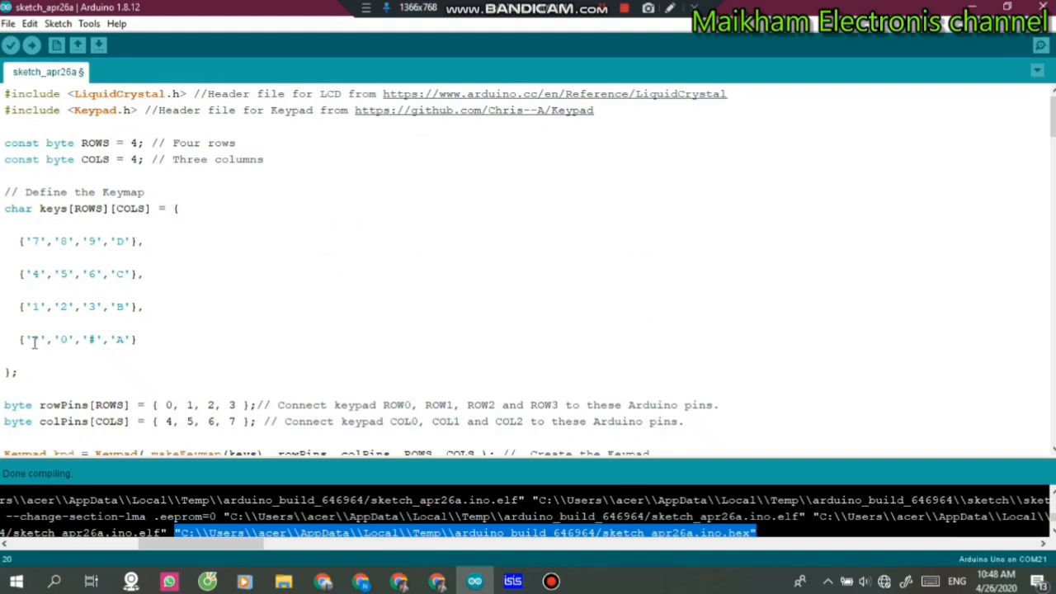
Step: Return to Proteus ISIS, clear the calculator, calculate 0-9 to test a negative result, and inspect the LCD
{"action": "left_click", "coordinate": [514, 581]}
{"action": "scroll", "coordinate": [586, 340], "scroll_direction": "down", "scroll_amount": 2}
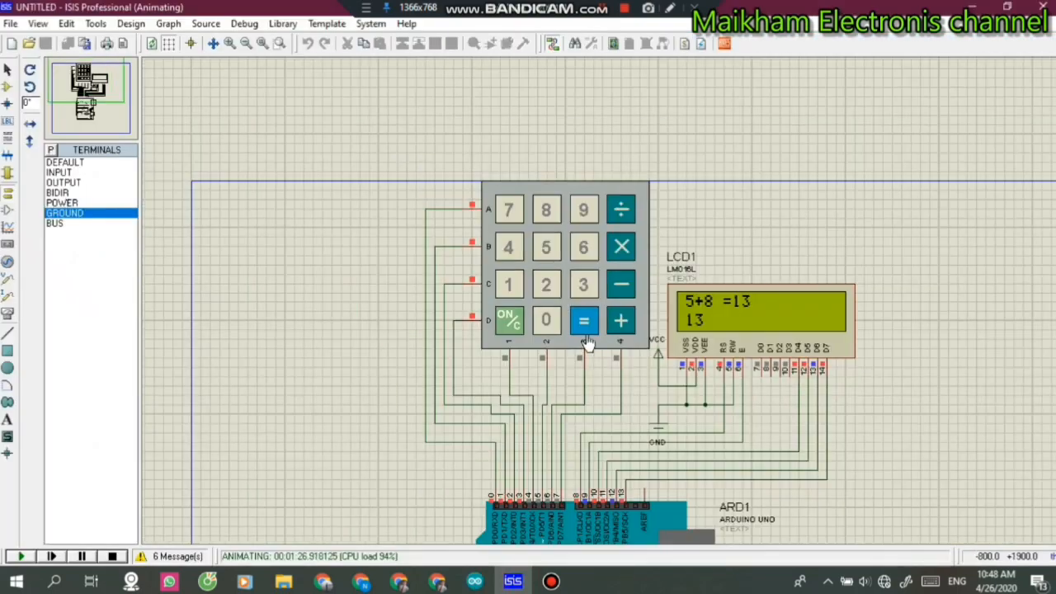
{"action": "scroll", "coordinate": [599, 392], "scroll_direction": "up", "scroll_amount": 1}
{"action": "scroll", "coordinate": [603, 291], "scroll_direction": "down", "scroll_amount": 1}
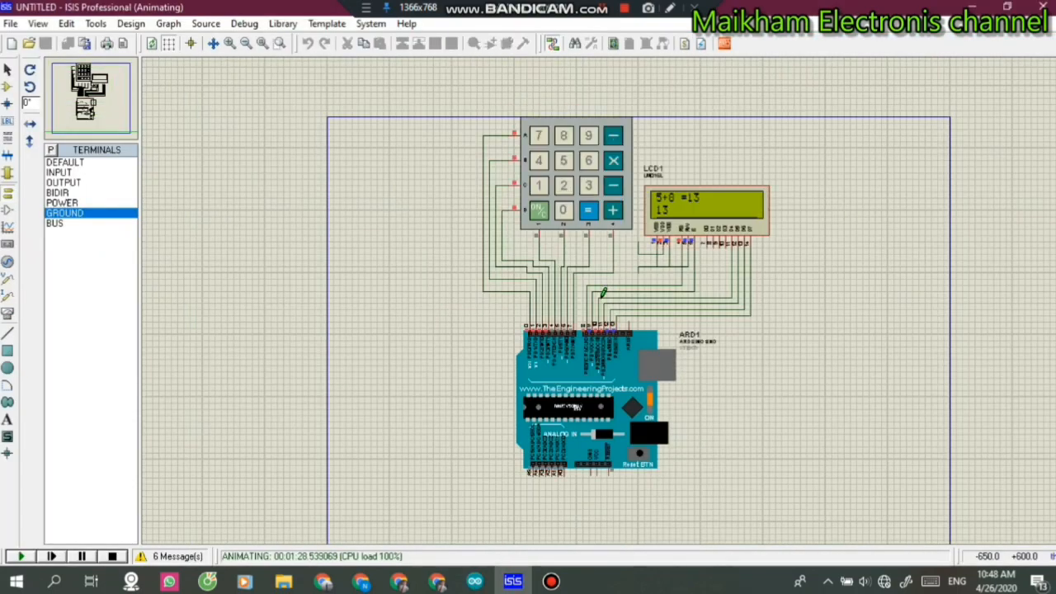
{"action": "scroll", "coordinate": [633, 245], "scroll_direction": "up", "scroll_amount": 2}
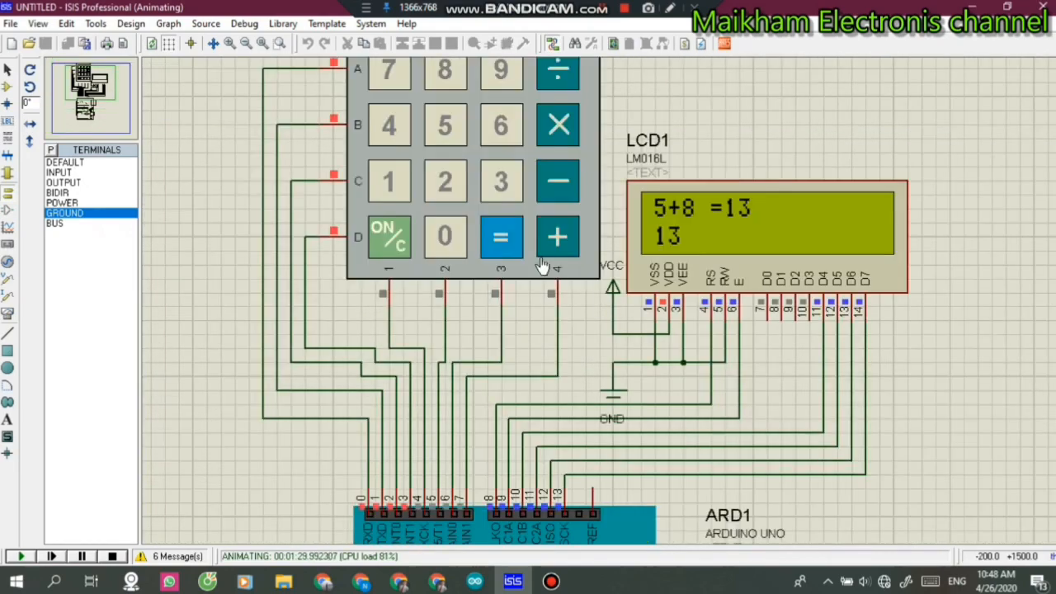
{"action": "scroll", "coordinate": [556, 282], "scroll_direction": "down", "scroll_amount": 1}
{"action": "left_click", "coordinate": [491, 267]}
{"action": "left_click", "coordinate": [462, 261]}
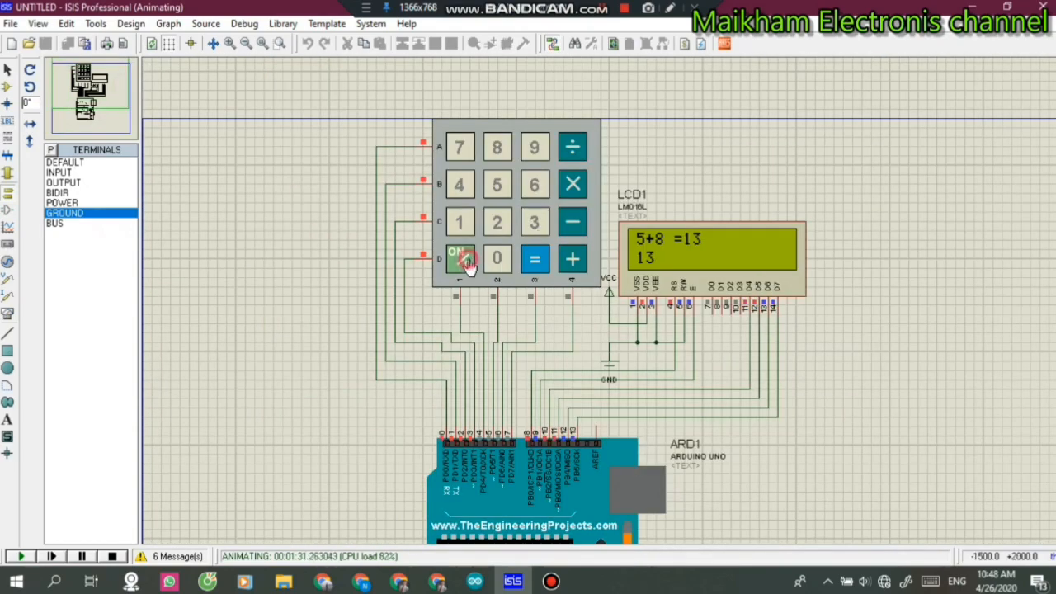
{"action": "left_click", "coordinate": [573, 225]}
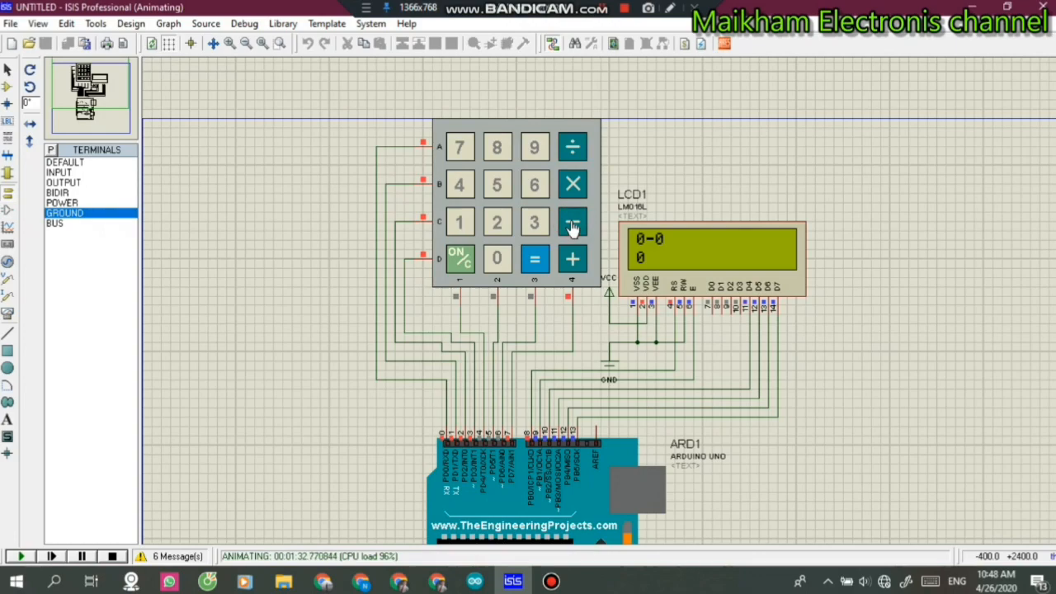
{"action": "left_click", "coordinate": [533, 147]}
{"action": "left_click", "coordinate": [536, 260]}
{"action": "scroll", "coordinate": [688, 255], "scroll_direction": "up", "scroll_amount": 4}
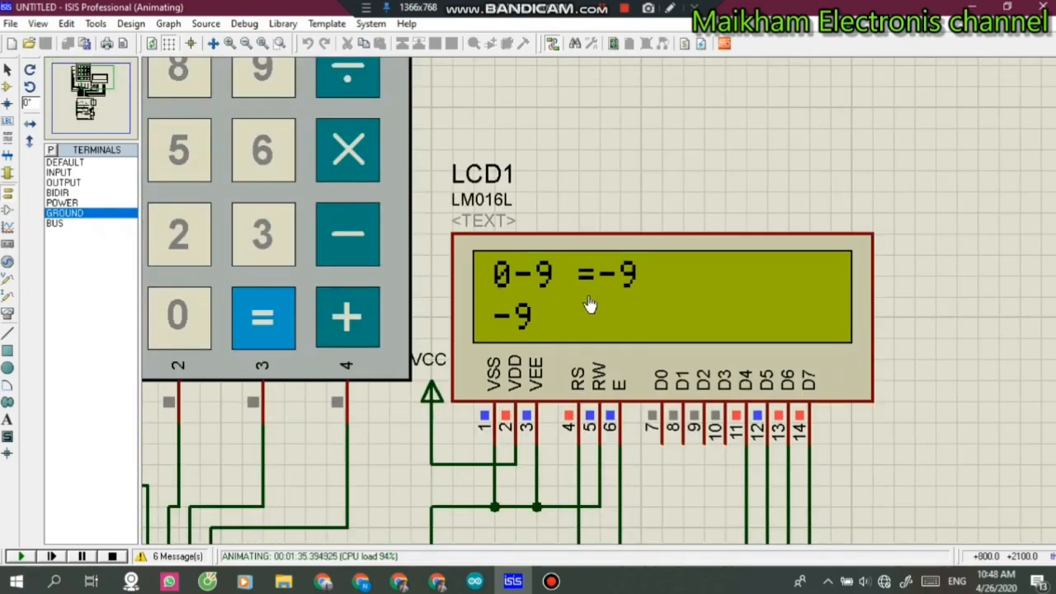
{"action": "scroll", "coordinate": [667, 297], "scroll_direction": "down", "scroll_amount": 4}
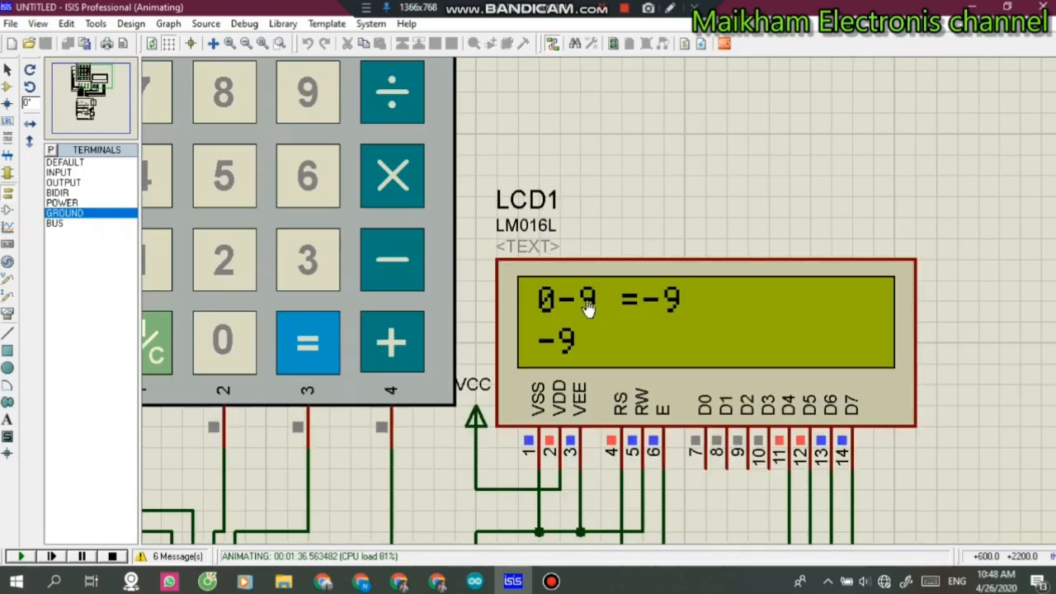
{"action": "scroll", "coordinate": [551, 271], "scroll_direction": "up", "scroll_amount": 3}
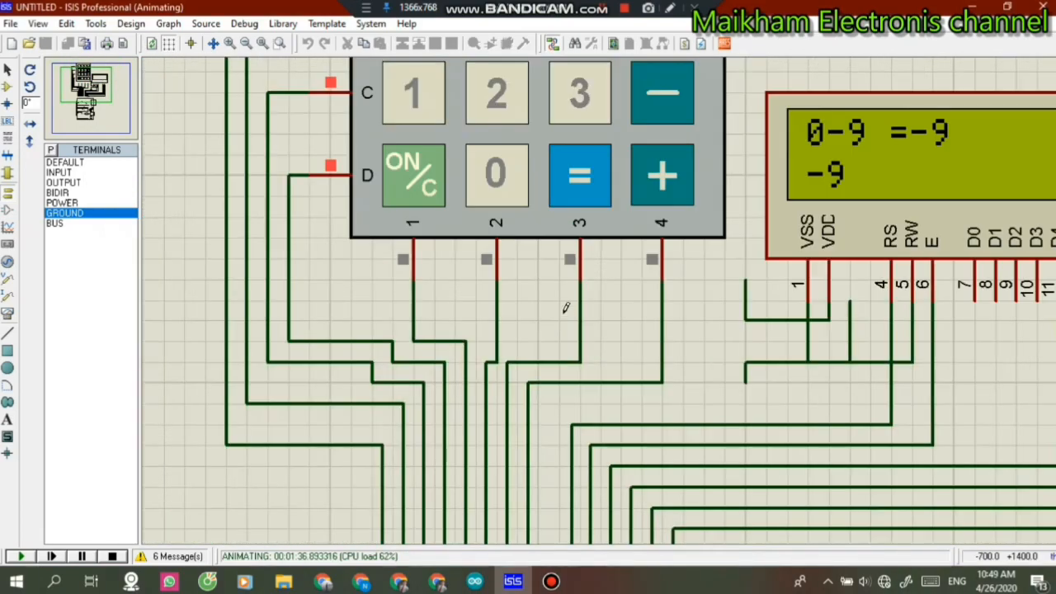
{"action": "scroll", "coordinate": [665, 230], "scroll_direction": "down", "scroll_amount": 2}
{"action": "scroll", "coordinate": [665, 229], "scroll_direction": "up", "scroll_amount": 1}
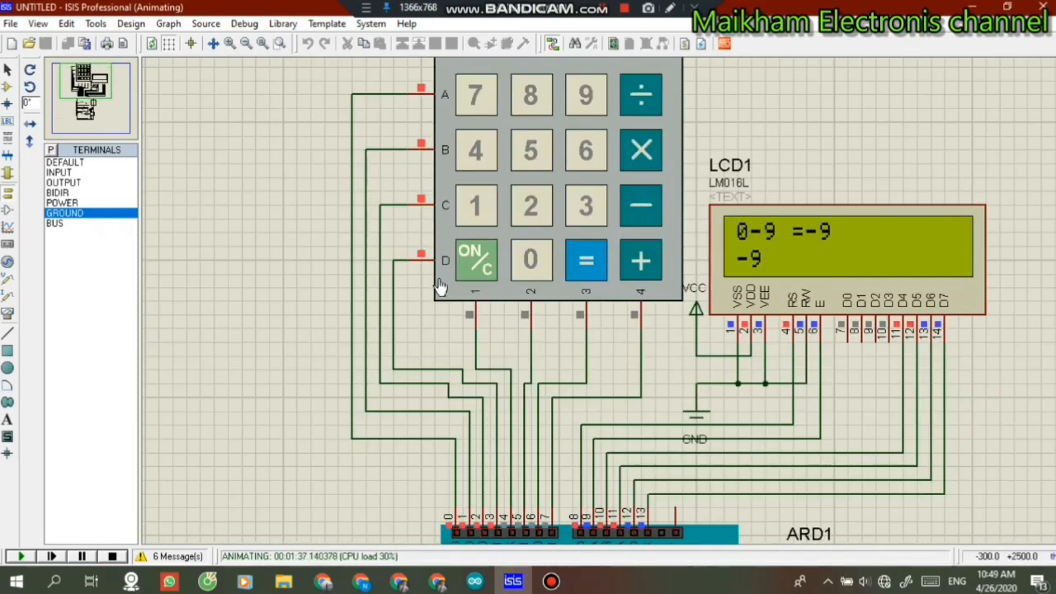
{"action": "scroll", "coordinate": [619, 276], "scroll_direction": "down", "scroll_amount": 1}
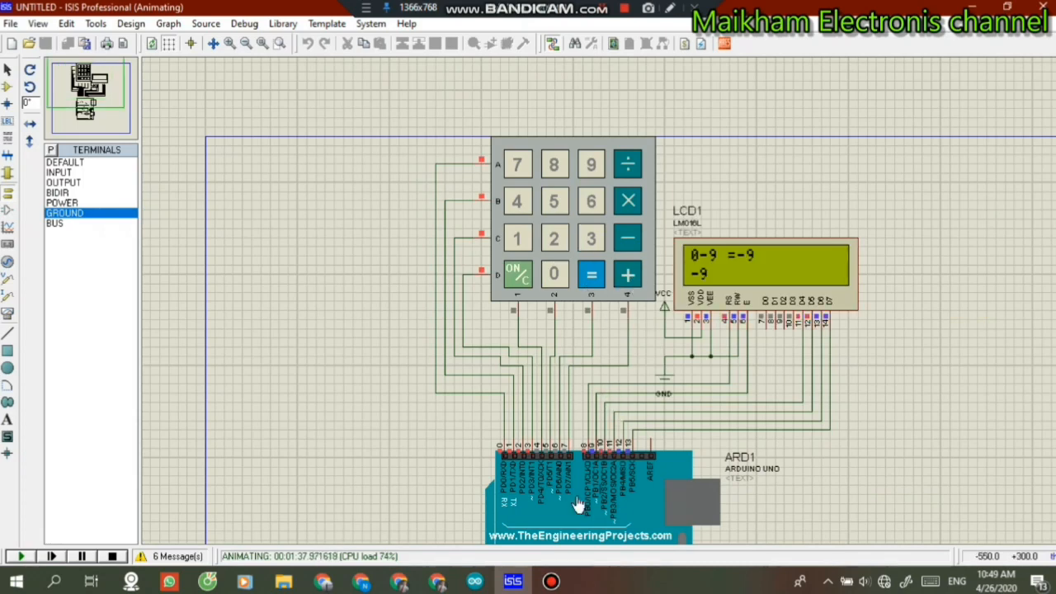